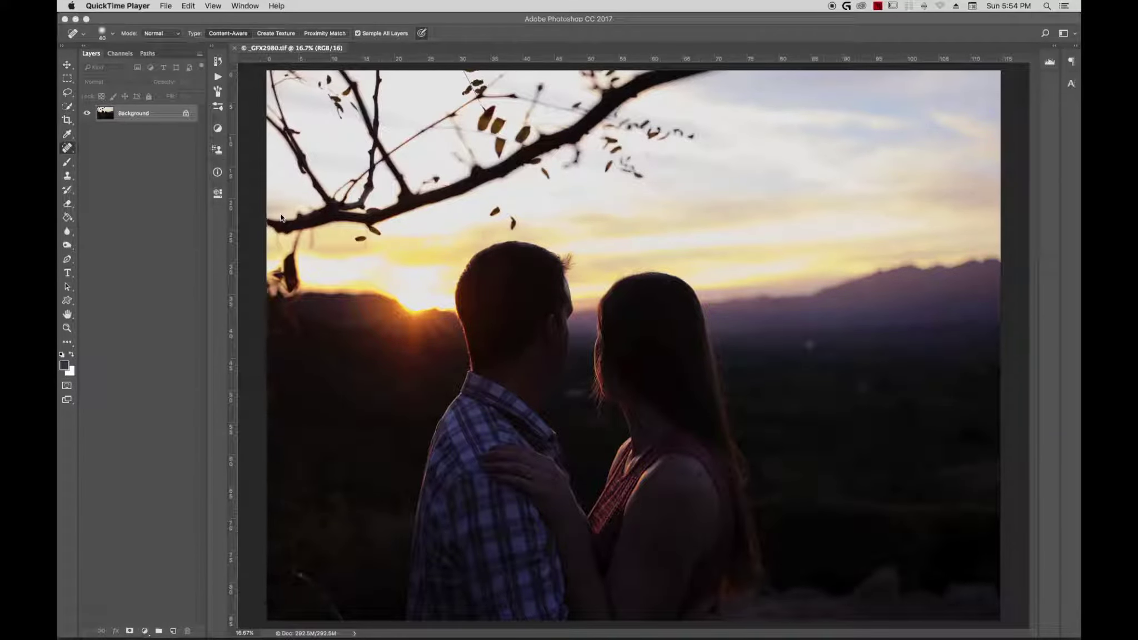
# Step: Bring Photoshop CC 2017 forward and zoom in on the ends of the woman's hair
pyautogui.click(483, 22)
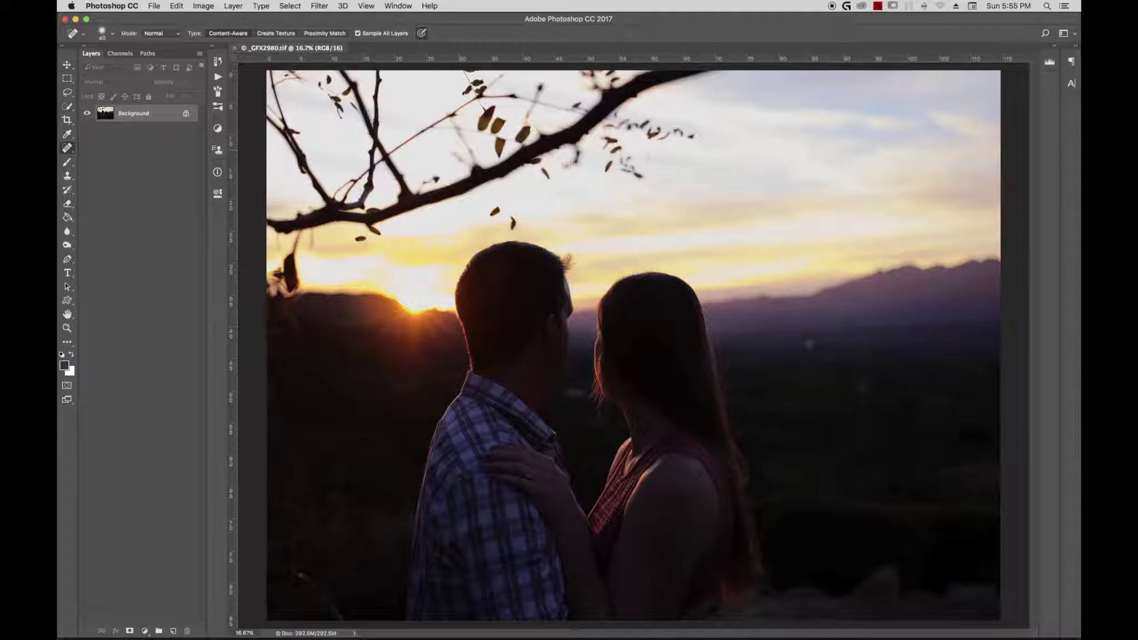
pyautogui.press('super+Tab')
pyautogui.press('super+Tab')
pyautogui.press('super+Tab')
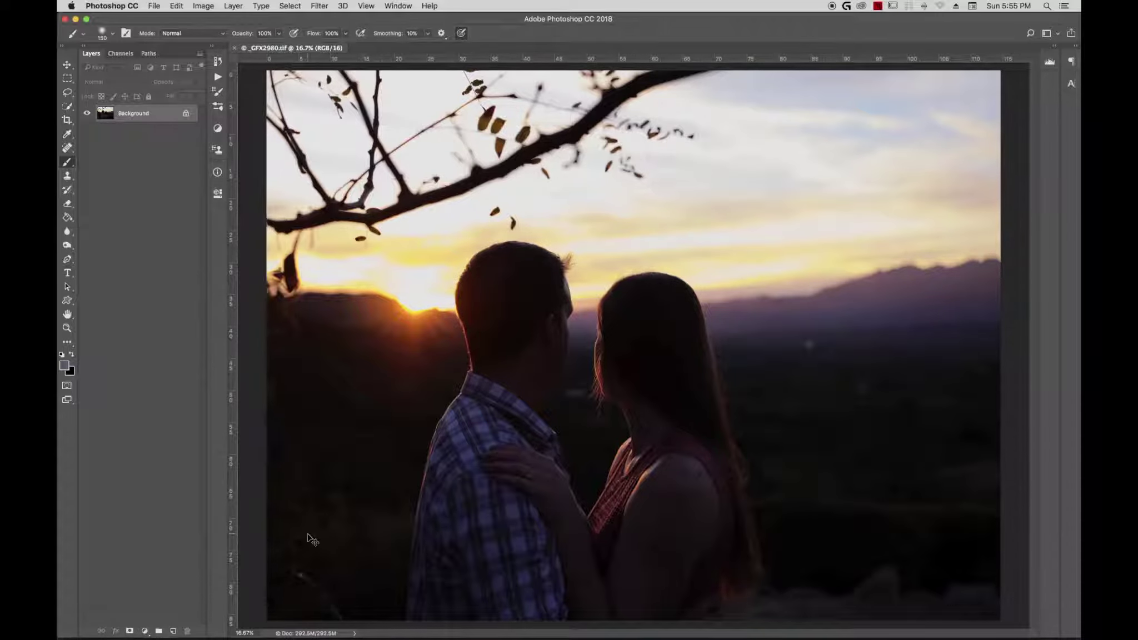
pyautogui.press('super+Tab')
pyautogui.press('super+Tab')
pyautogui.press('super+Tab')
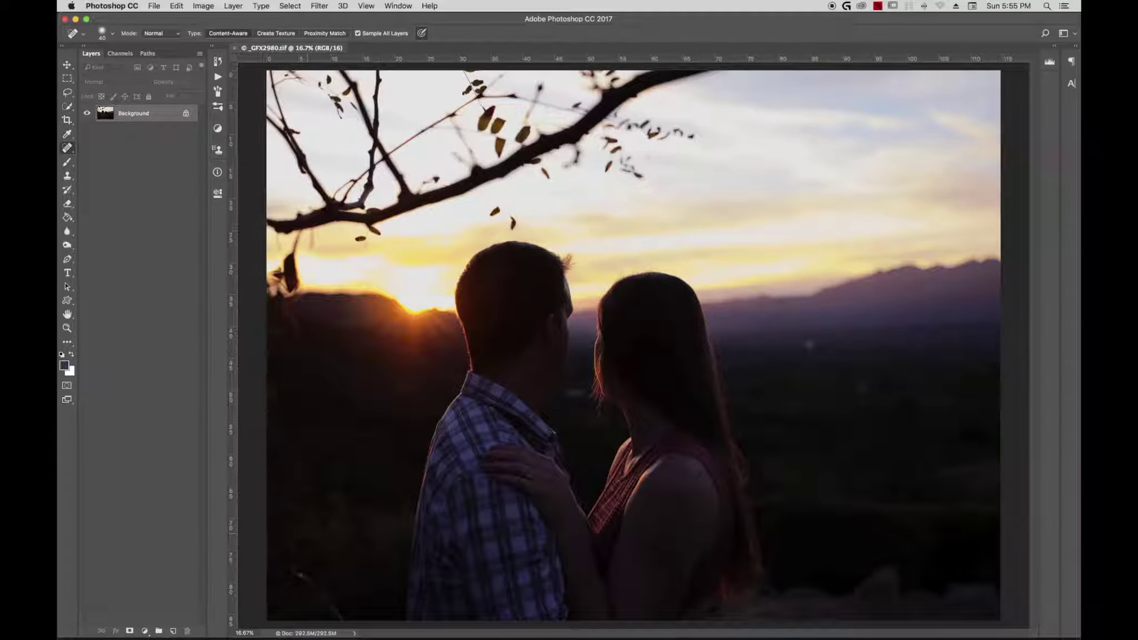
pyautogui.click(73, 331)
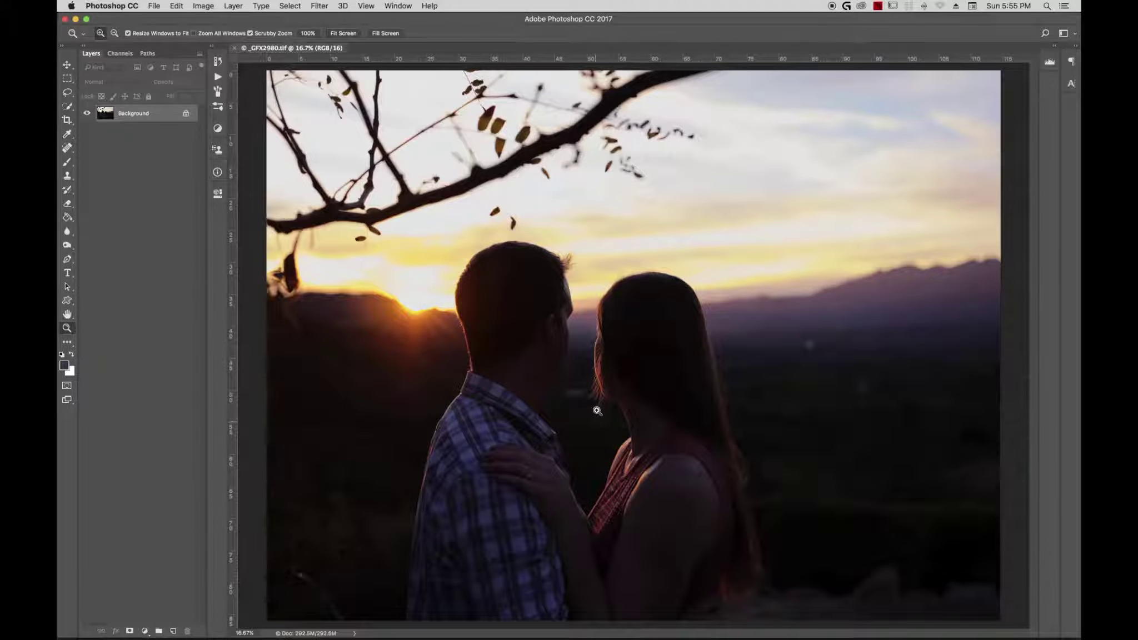
pyautogui.moveTo(597, 411); pyautogui.dragTo(679, 397)
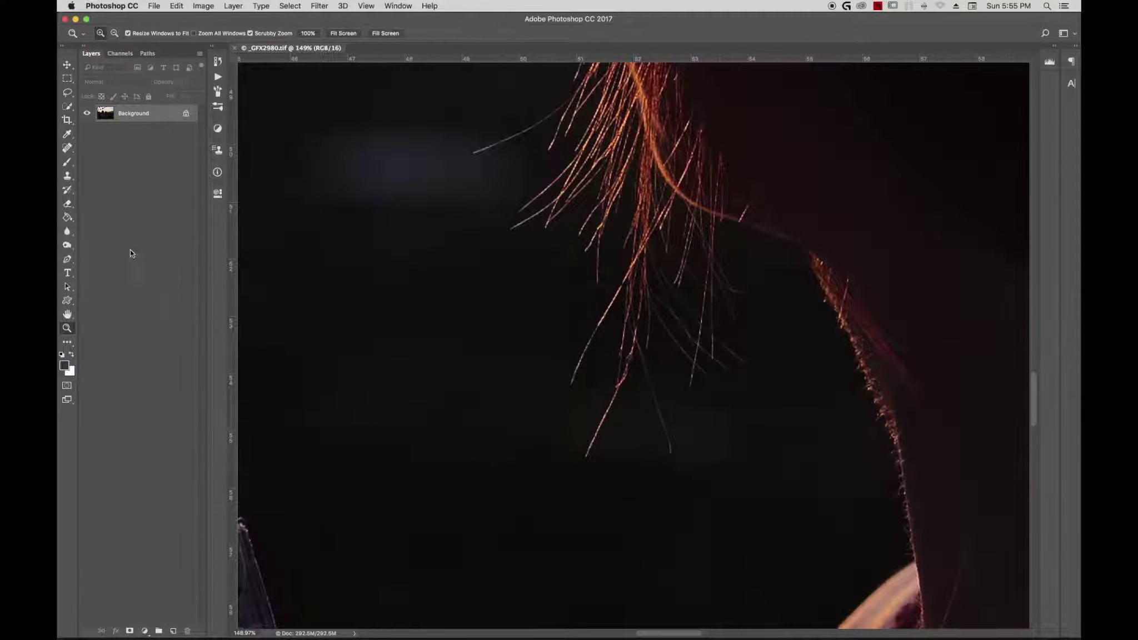
# Step: Heal six stray hair strands at the hair ends with a size-30 Spot Healing Brush
pyautogui.click(68, 149)
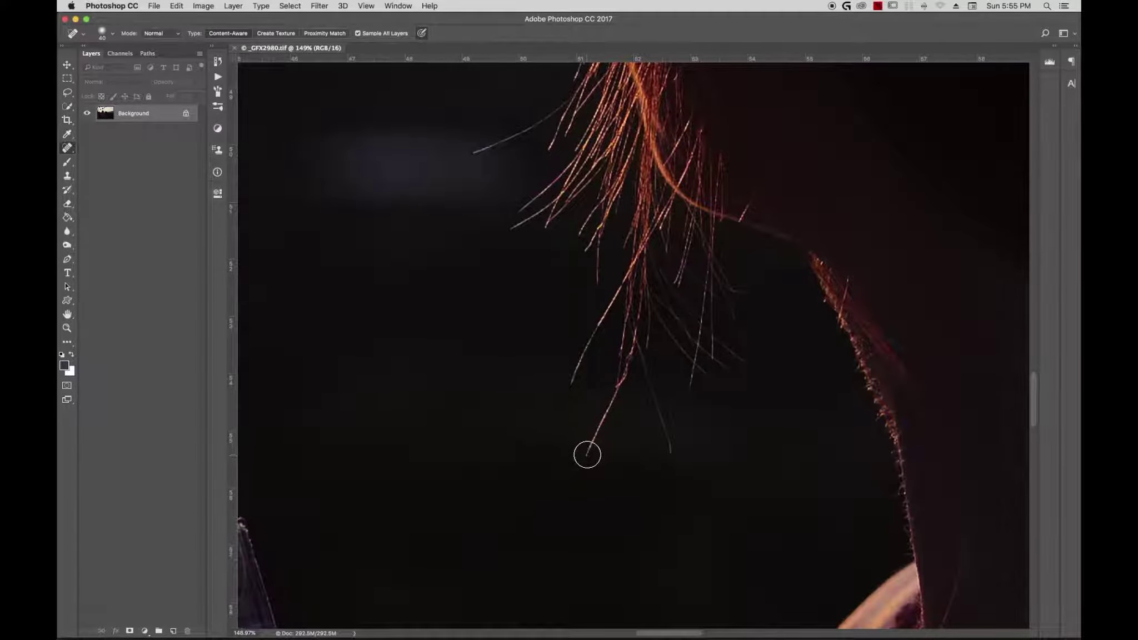
pyautogui.press('[')
pyautogui.moveTo(583, 456)
pyautogui.mouseDown()
pyautogui.moveTo(615, 399)
pyautogui.moveTo(667, 451)
pyautogui.mouseUp()
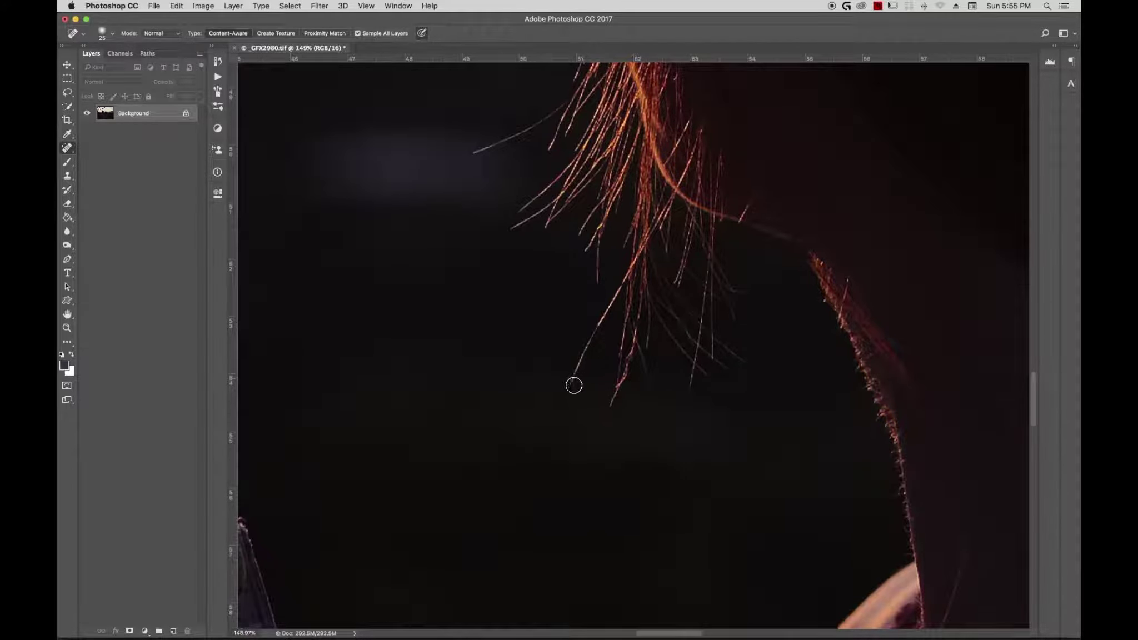
pyautogui.moveTo(574, 384); pyautogui.dragTo(606, 315)
pyautogui.moveTo(512, 228); pyautogui.dragTo(534, 197)
pyautogui.moveTo(526, 122); pyautogui.dragTo(458, 158)
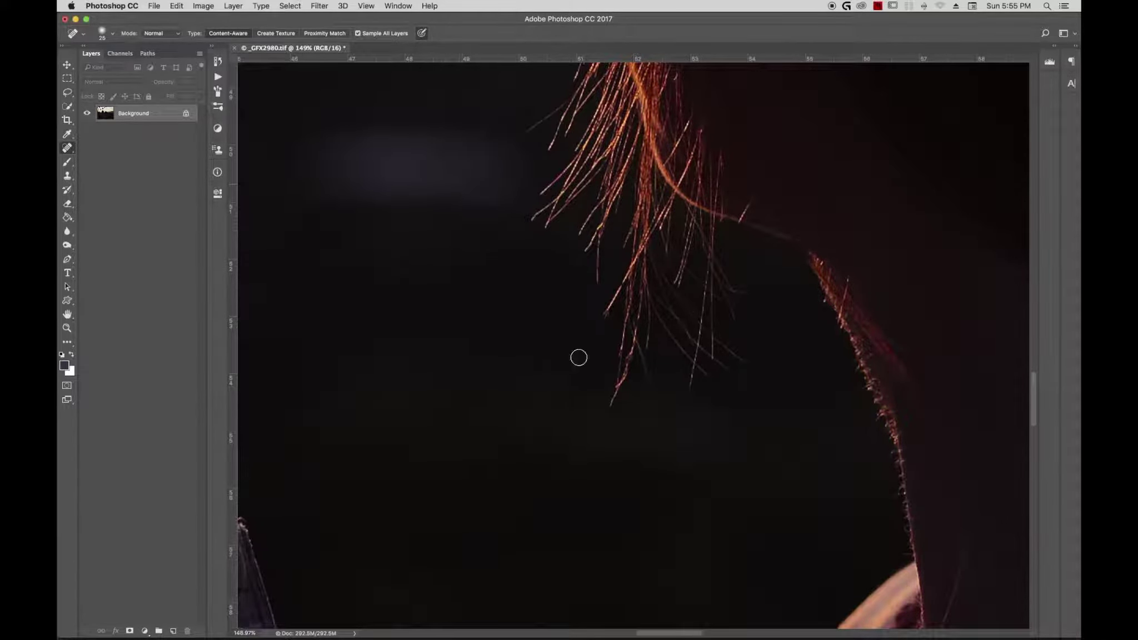
pyautogui.moveTo(683, 371); pyautogui.dragTo(690, 401)
pyautogui.moveTo(740, 221); pyautogui.dragTo(748, 206)
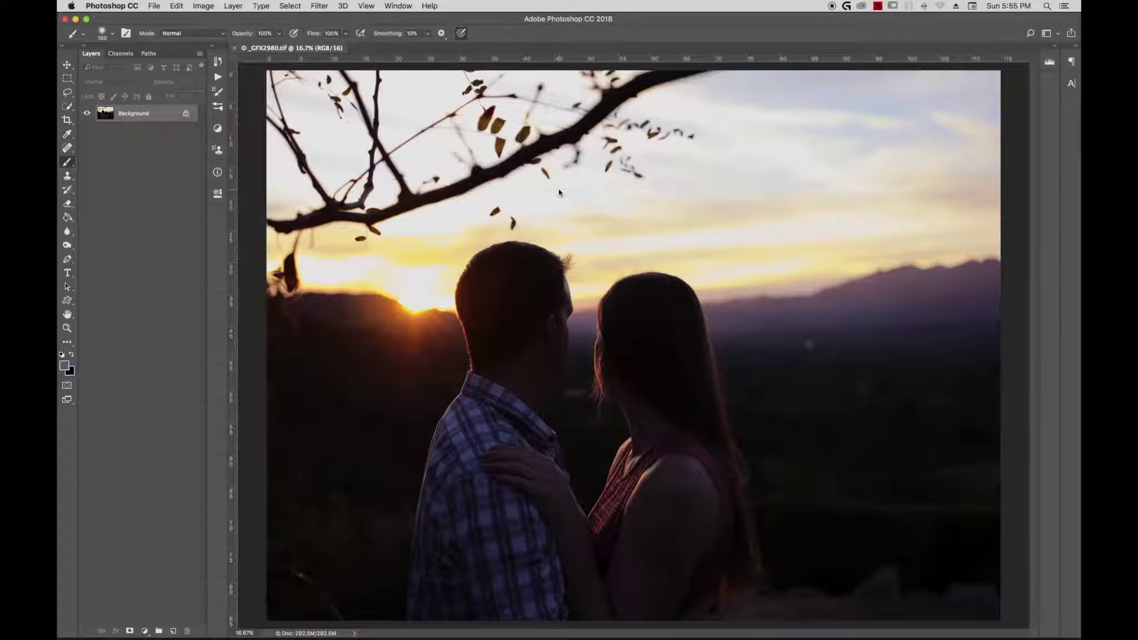
# Step: In CC 2018, zoom in on the hair ends and set the Spot Healing Brush to size 50
pyautogui.click(67, 329)
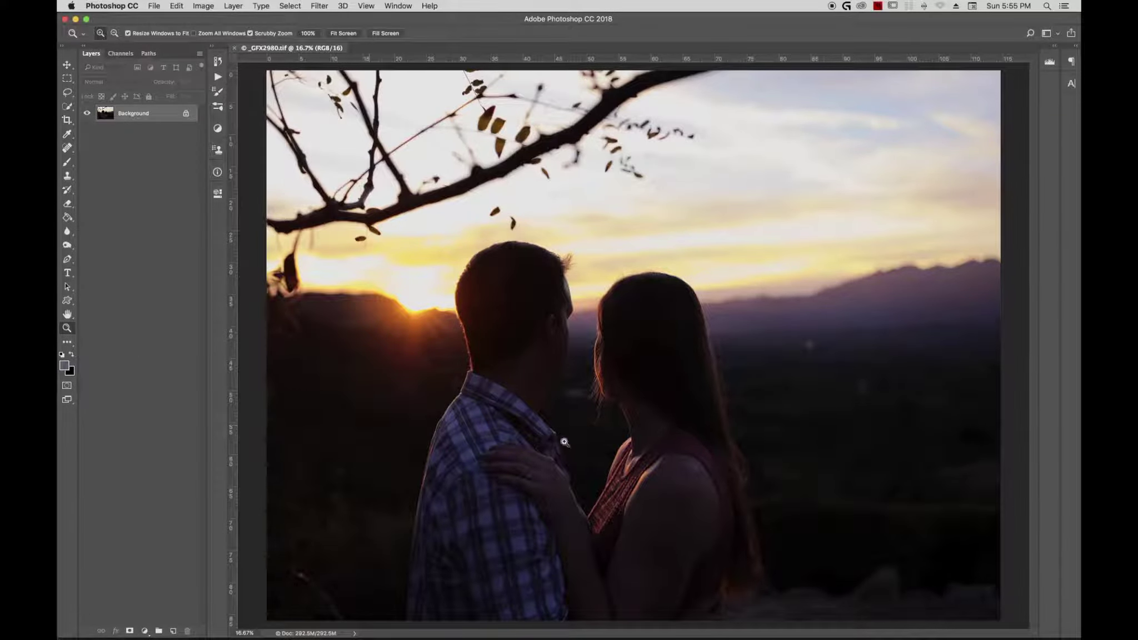
pyautogui.moveTo(583, 428); pyautogui.dragTo(666, 407)
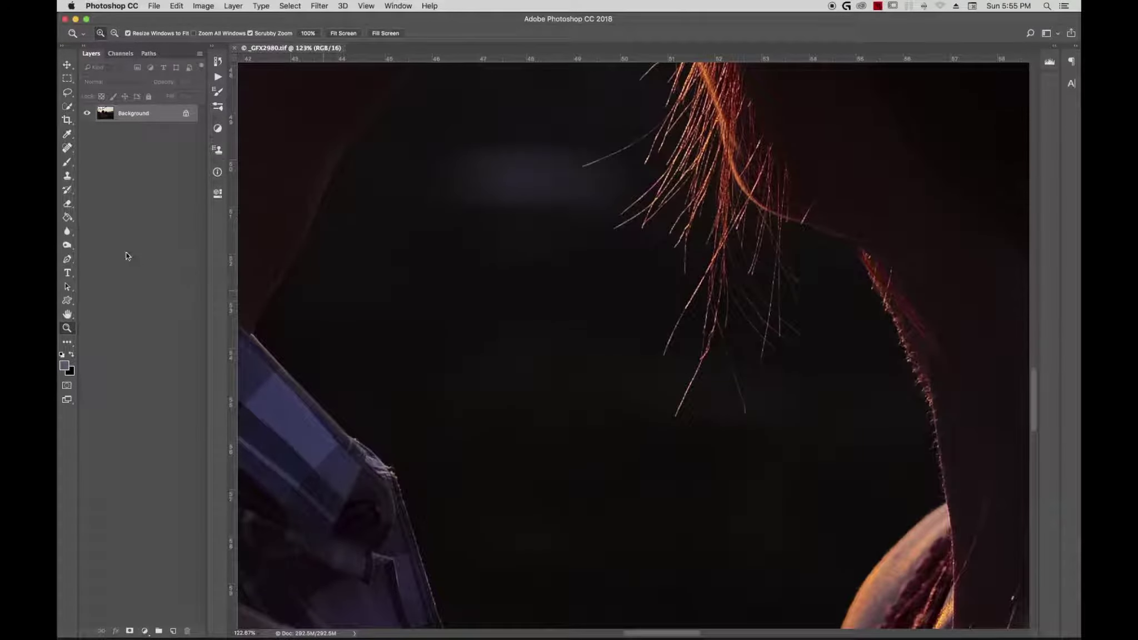
pyautogui.click(66, 161)
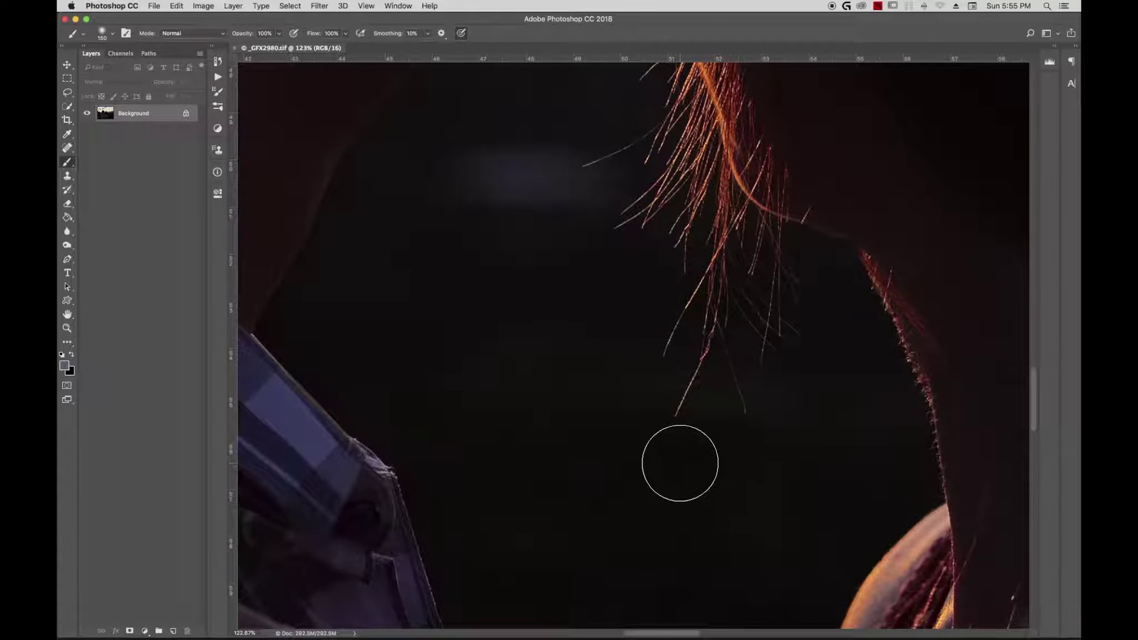
pyautogui.click(66, 148)
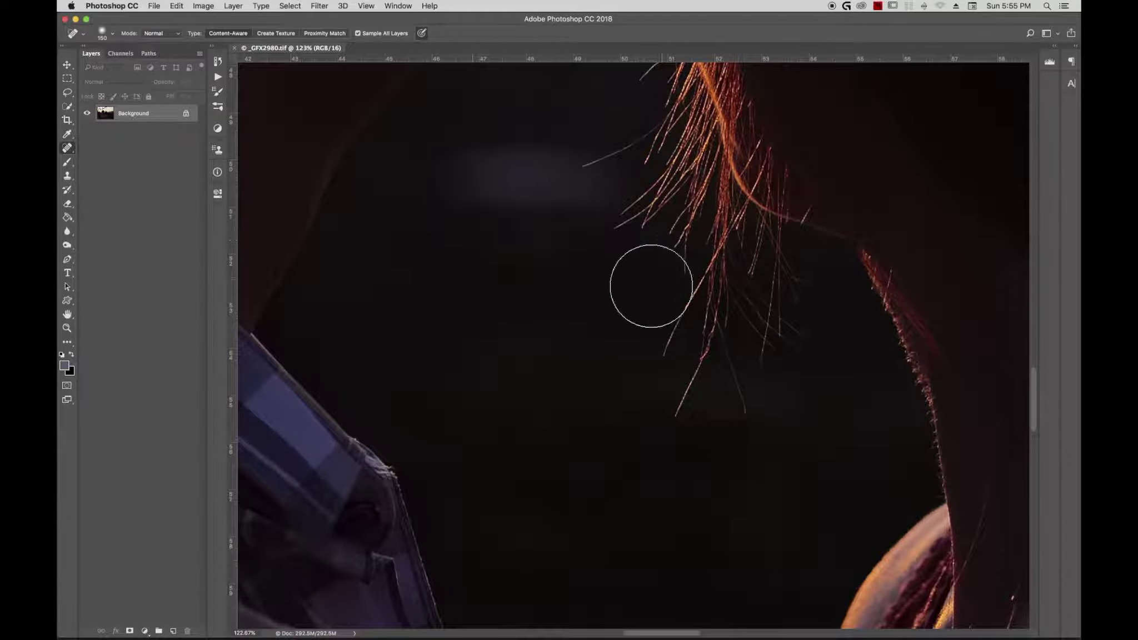
pyautogui.press('[')
pyautogui.press('[')
pyautogui.press('[')
pyautogui.press('[')
pyautogui.press('[')
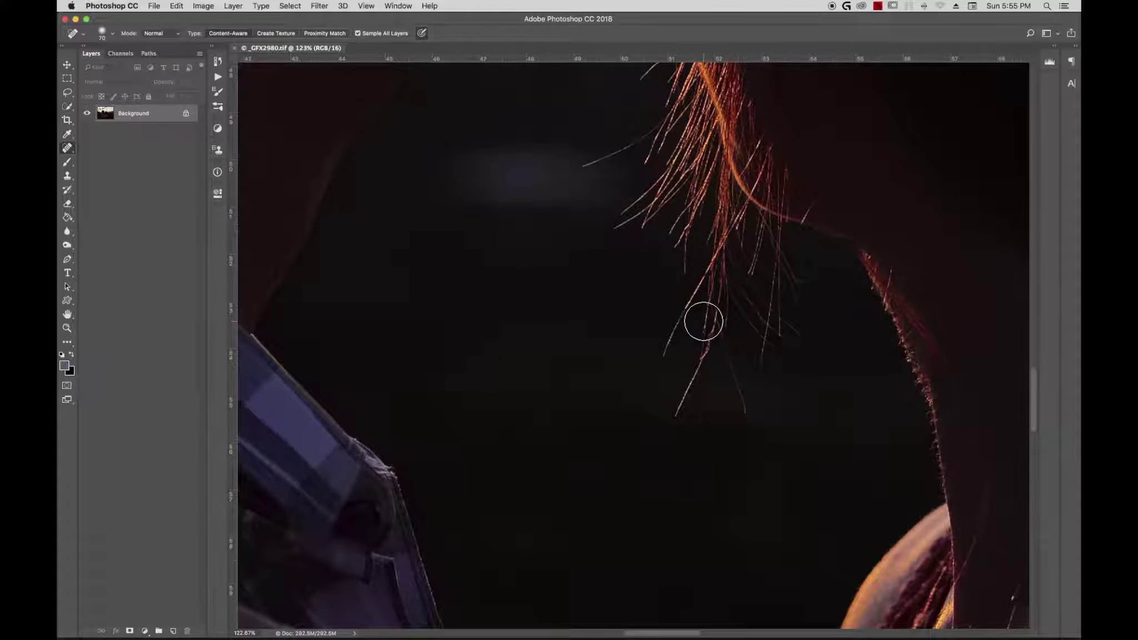
pyautogui.press('[')
pyautogui.press('[')
# Step: Heal the lowest strand, then at size 30 heal five more faint strands below the hair
pyautogui.moveTo(701, 358); pyautogui.dragTo(680, 411)
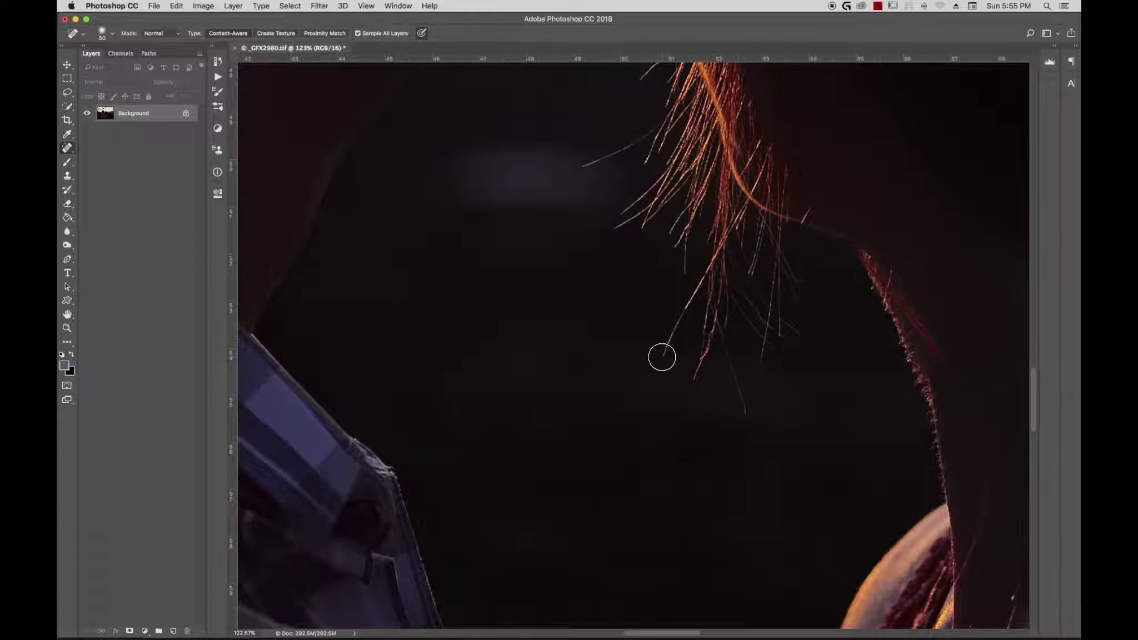
pyautogui.press('[')
pyautogui.press('[')
pyautogui.moveTo(575, 170); pyautogui.dragTo(640, 143)
pyautogui.moveTo(685, 317); pyautogui.dragTo(658, 359)
pyautogui.moveTo(676, 320); pyautogui.dragTo(661, 356)
pyautogui.moveTo(724, 346); pyautogui.dragTo(745, 402)
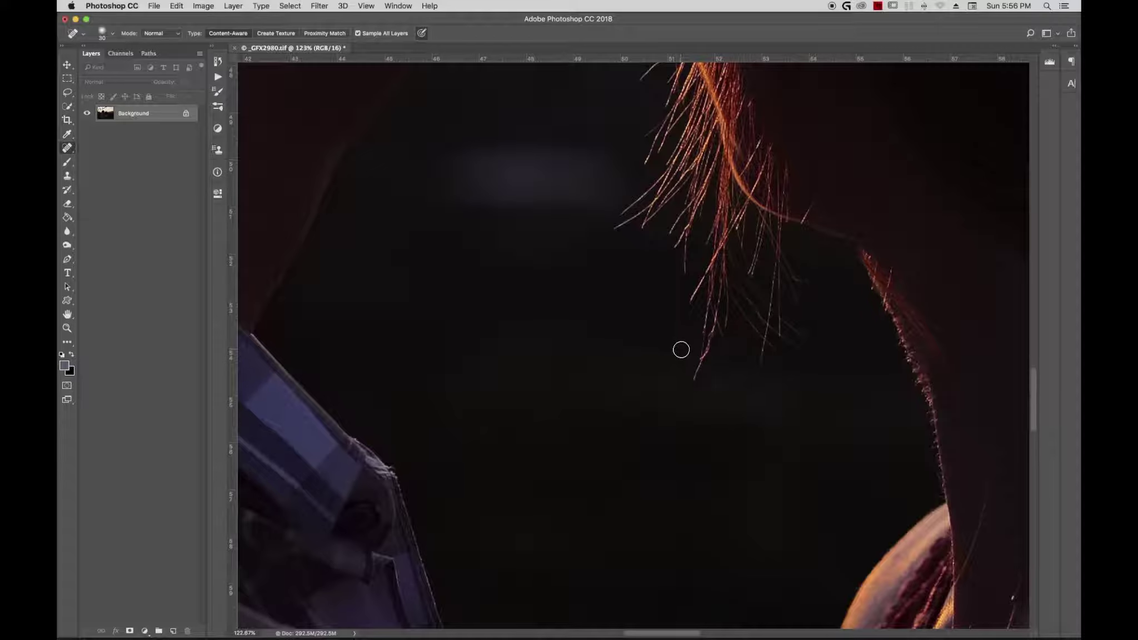
pyautogui.moveTo(803, 217); pyautogui.dragTo(826, 175)
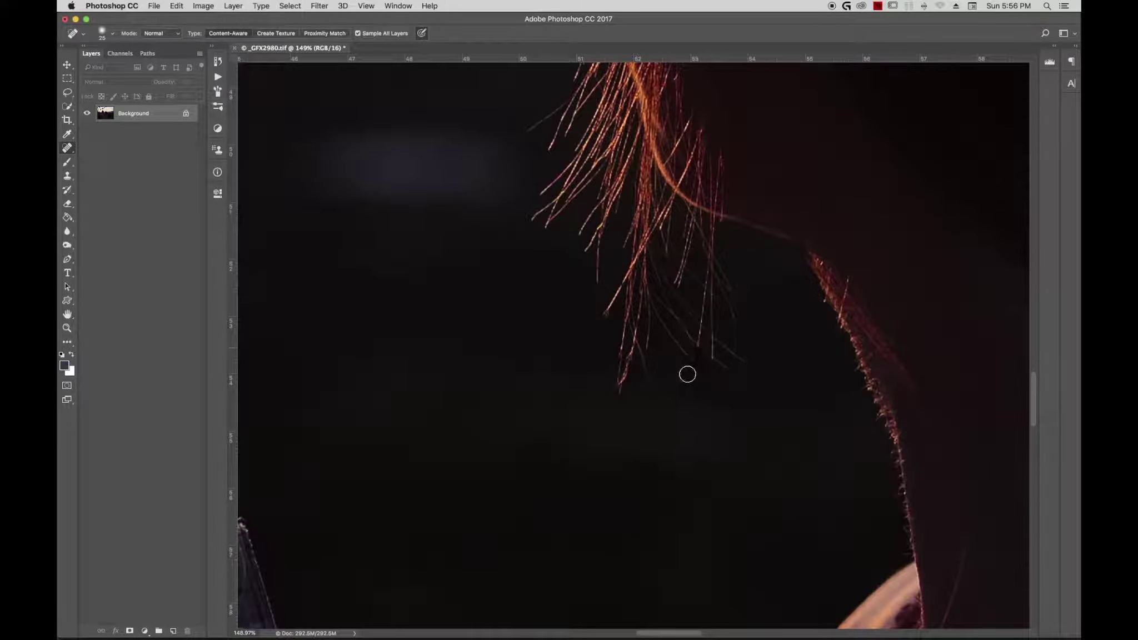
# Step: Heal the faint strand tips along the lower and middle hair edge
pyautogui.moveTo(688, 374)
pyautogui.mouseDown()
pyautogui.moveTo(709, 376)
pyautogui.moveTo(725, 294)
pyautogui.mouseUp()
pyautogui.moveTo(628, 382); pyautogui.dragTo(607, 320)
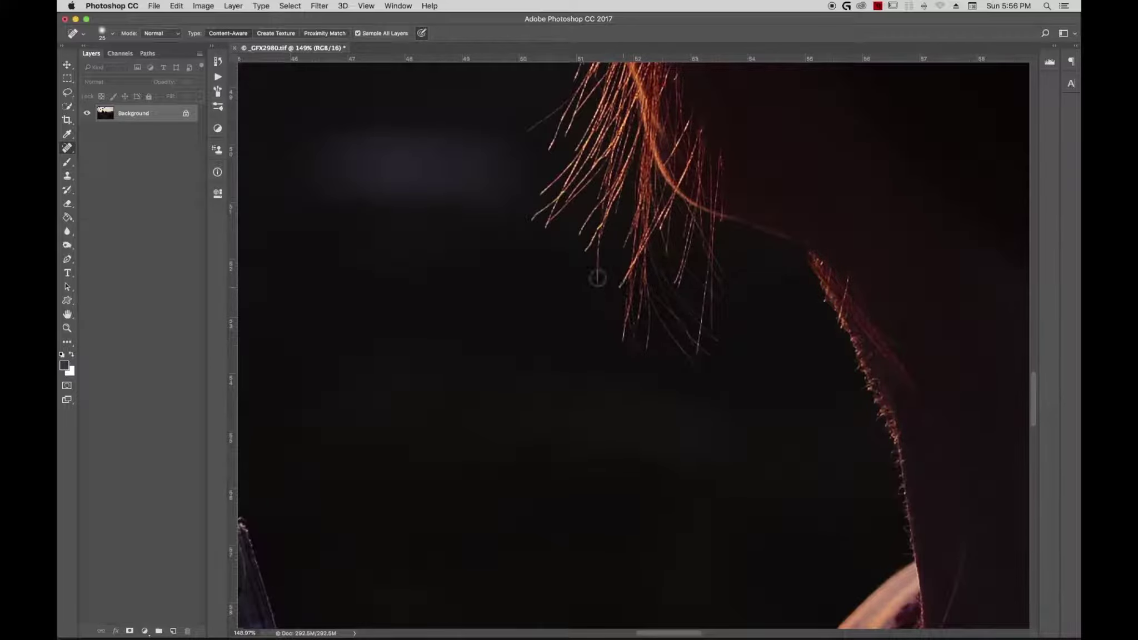
pyautogui.moveTo(598, 278)
pyautogui.mouseDown()
pyautogui.moveTo(575, 186)
pyautogui.moveTo(522, 216)
pyautogui.mouseUp()
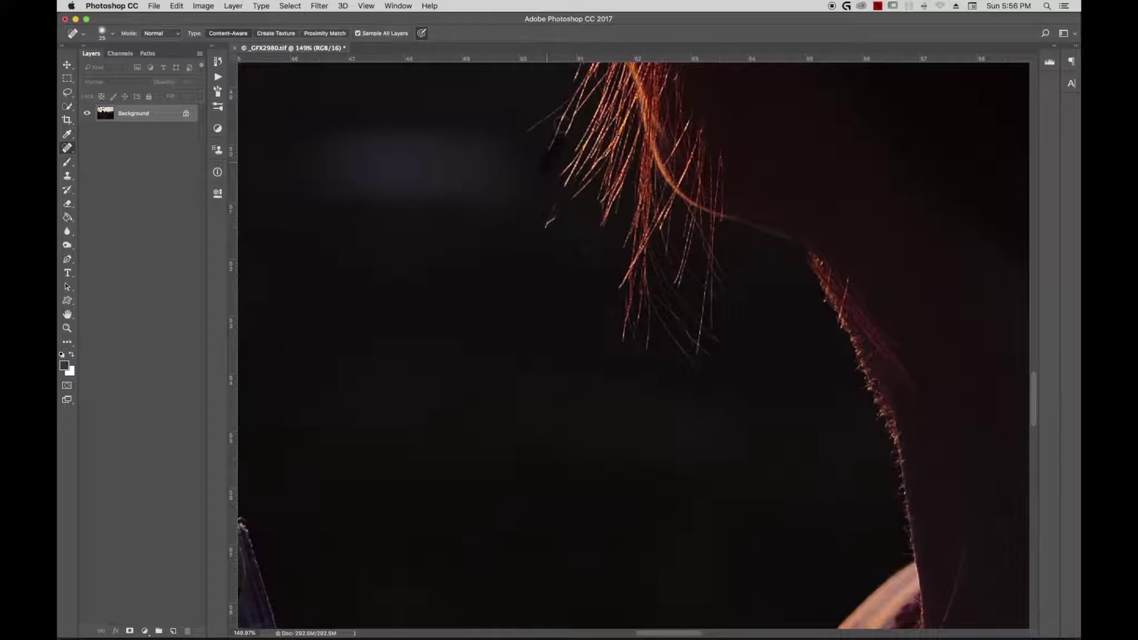
pyautogui.moveTo(562, 127); pyautogui.dragTo(525, 133)
pyautogui.moveTo(562, 188); pyautogui.dragTo(546, 224)
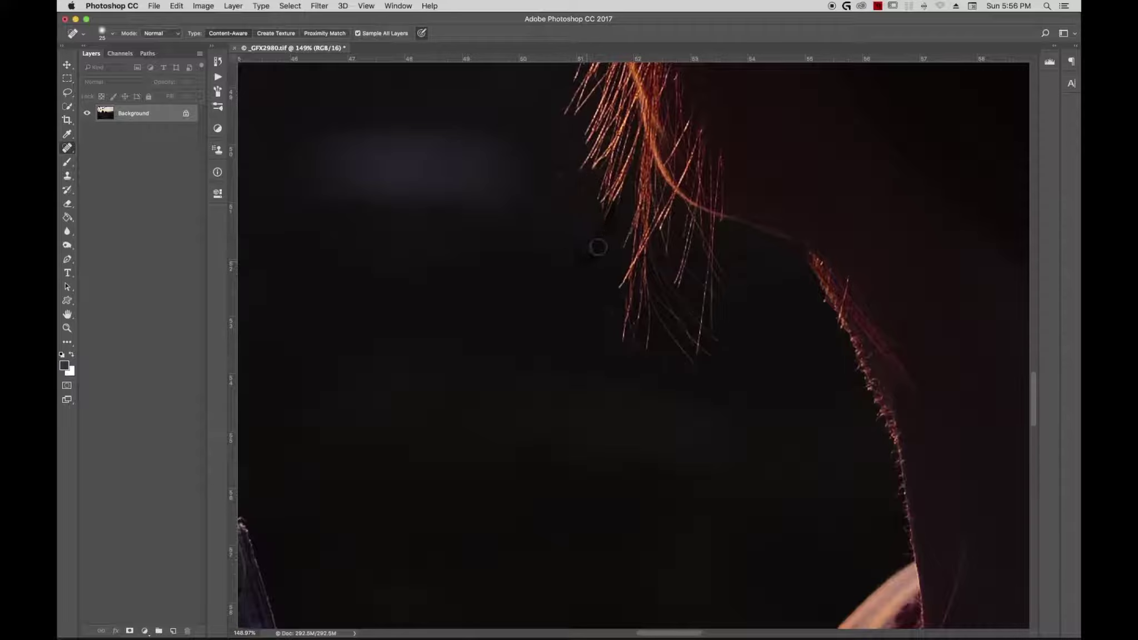
# Step: Heal the dark strand ends below and right of the hair, then fit the whole photo on screen
pyautogui.moveTo(598, 247)
pyautogui.mouseDown()
pyautogui.moveTo(640, 373)
pyautogui.moveTo(671, 301)
pyautogui.moveTo(685, 303)
pyautogui.moveTo(696, 343)
pyautogui.moveTo(707, 322)
pyautogui.moveTo(707, 239)
pyautogui.moveTo(686, 239)
pyautogui.mouseUp()
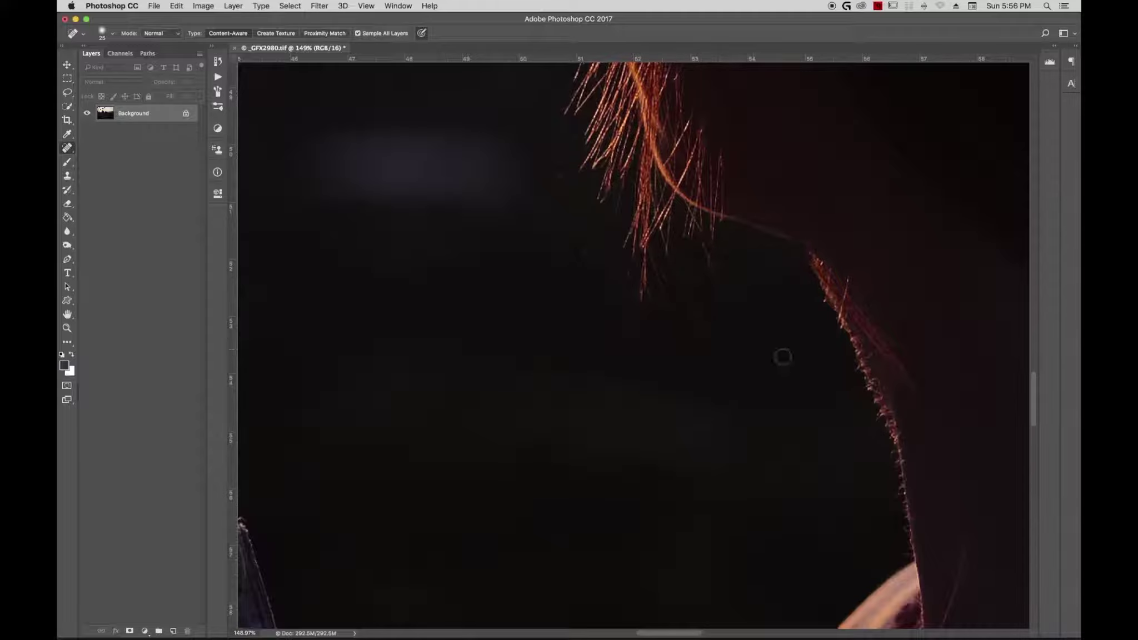
pyautogui.moveTo(830, 309); pyautogui.dragTo(843, 286)
pyautogui.moveTo(890, 344)
pyautogui.mouseDown()
pyautogui.moveTo(911, 409)
pyautogui.moveTo(888, 368)
pyautogui.mouseUp()
pyautogui.hscroll(10, 951, 573)
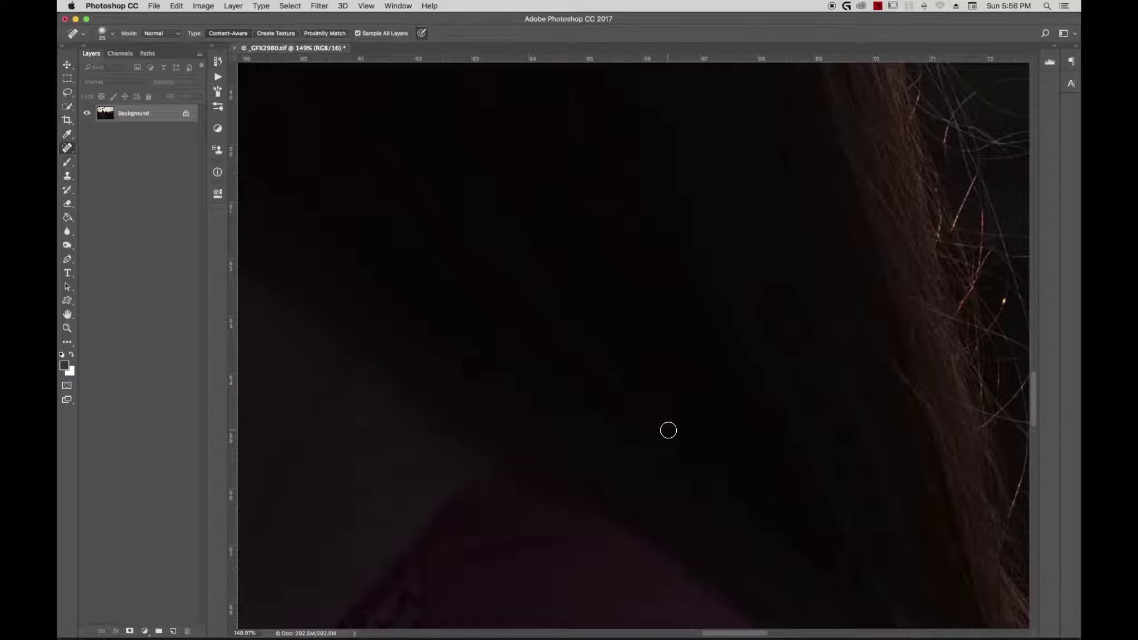
pyautogui.press('super+0')
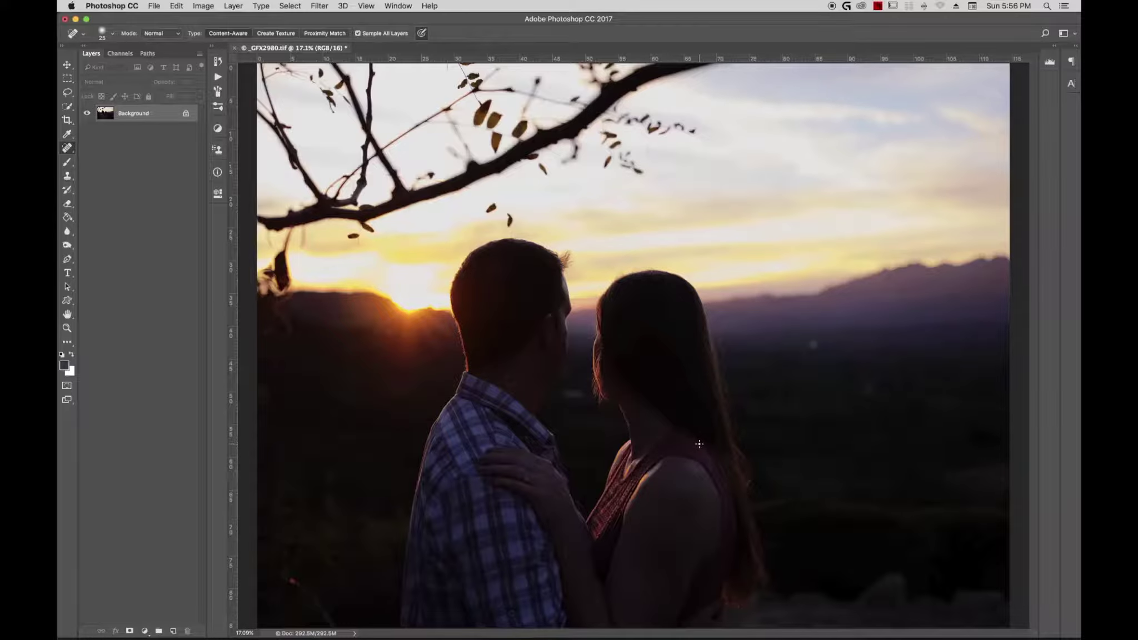
# Step: Zoom in on the woman's hair edge and pan to show the purple sky beside it
pyautogui.press('z')
pyautogui.moveTo(711, 385); pyautogui.dragTo(796, 337)
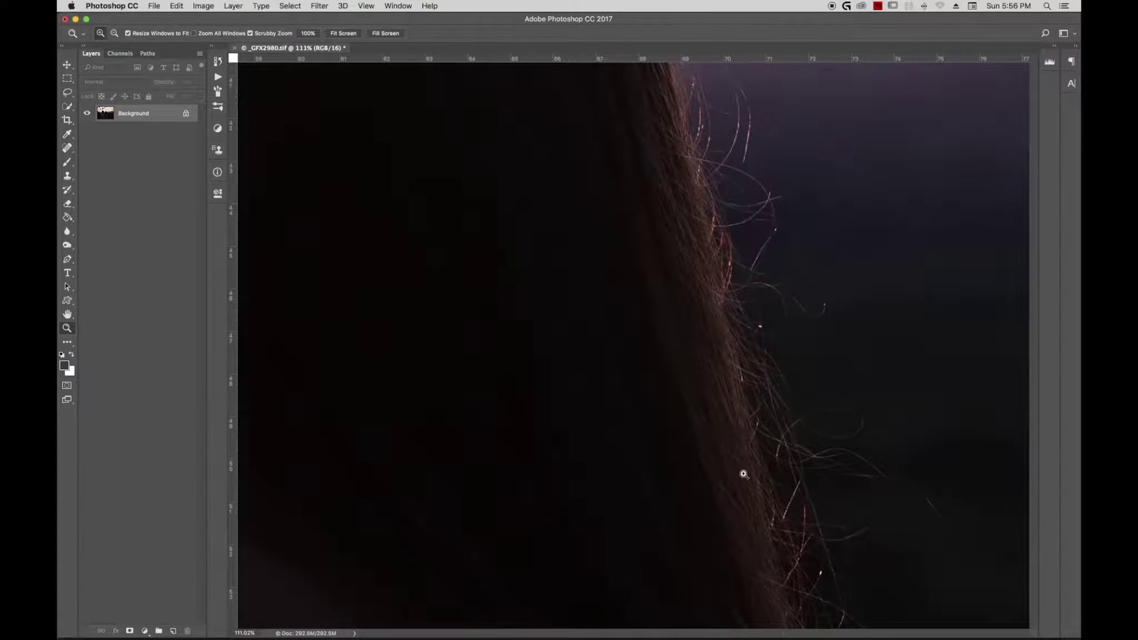
pyautogui.moveTo(744, 474); pyautogui.dragTo(742, 474)
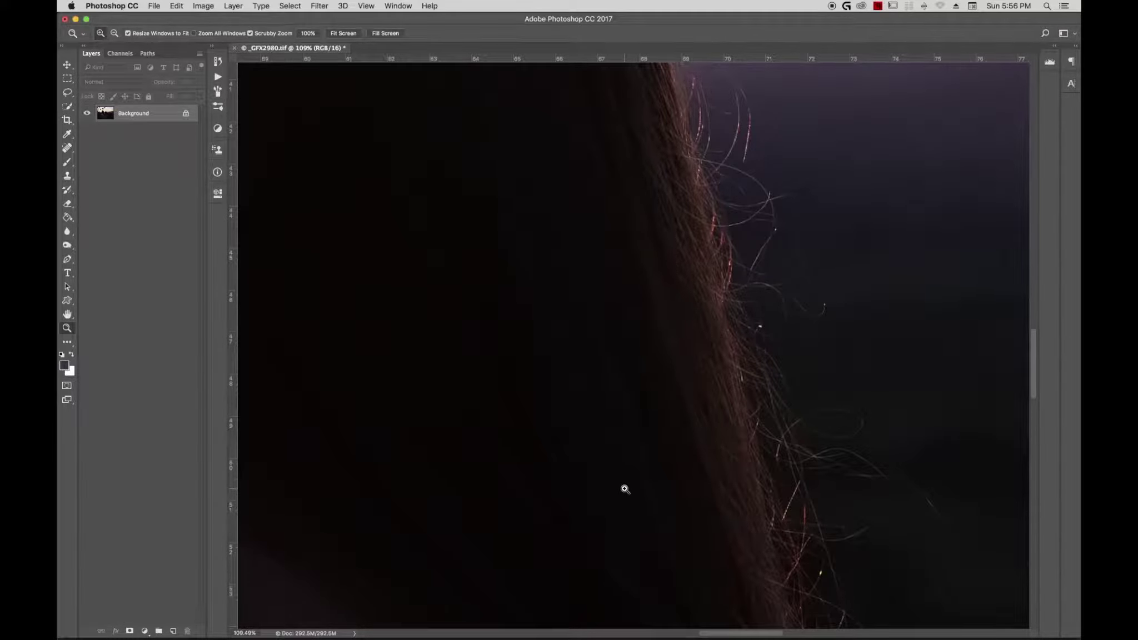
pyautogui.moveTo(710, 424); pyautogui.dragTo(542, 478)
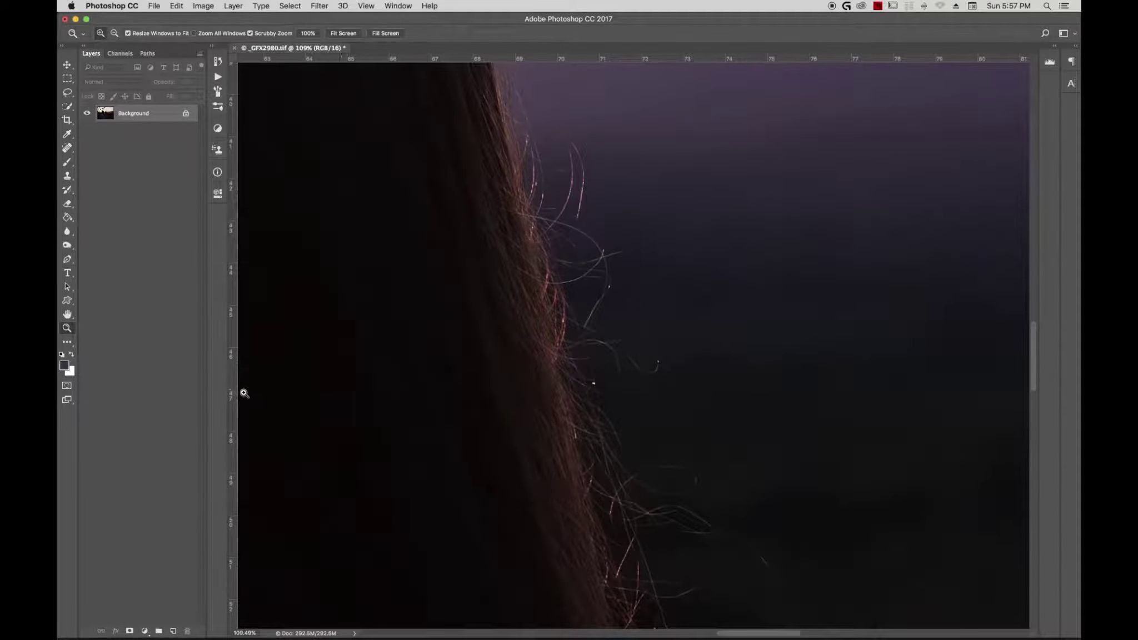
# Step: Heal four stray hairs along the hair edge against the sky with the Spot Healing Brush
pyautogui.click(67, 148)
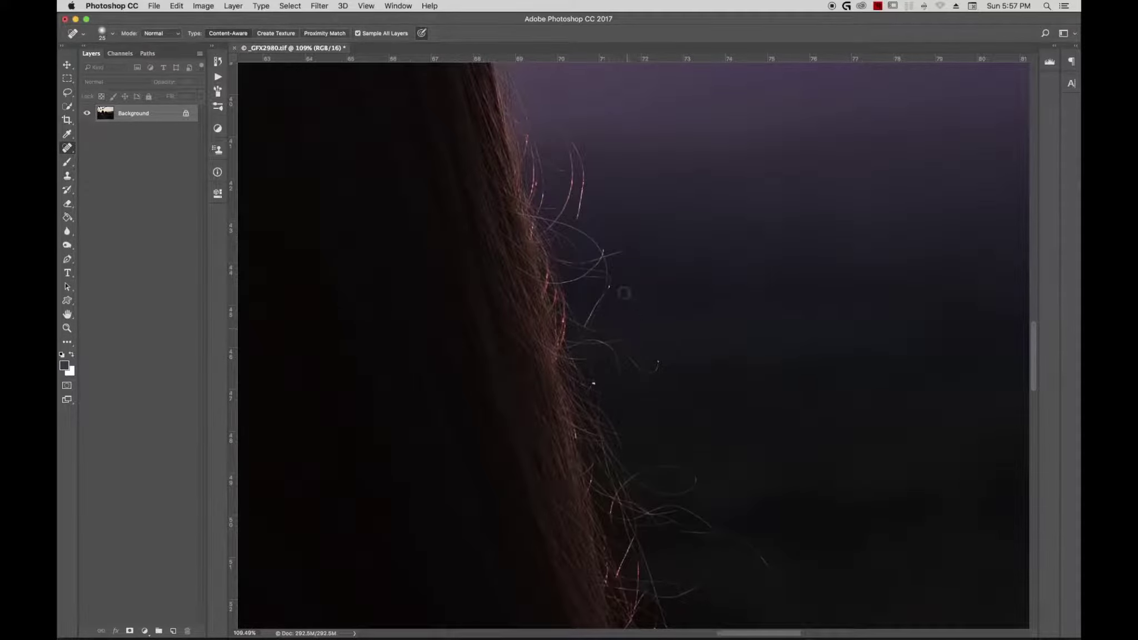
pyautogui.moveTo(658, 340)
pyautogui.mouseDown()
pyautogui.moveTo(643, 380)
pyautogui.moveTo(590, 340)
pyautogui.mouseUp()
pyautogui.moveTo(602, 259); pyautogui.dragTo(624, 251)
pyautogui.moveTo(572, 123)
pyautogui.mouseDown()
pyautogui.moveTo(576, 183)
pyautogui.moveTo(564, 208)
pyautogui.moveTo(571, 194)
pyautogui.moveTo(545, 188)
pyautogui.moveTo(573, 189)
pyautogui.mouseUp()
pyautogui.moveTo(595, 230); pyautogui.dragTo(593, 311)
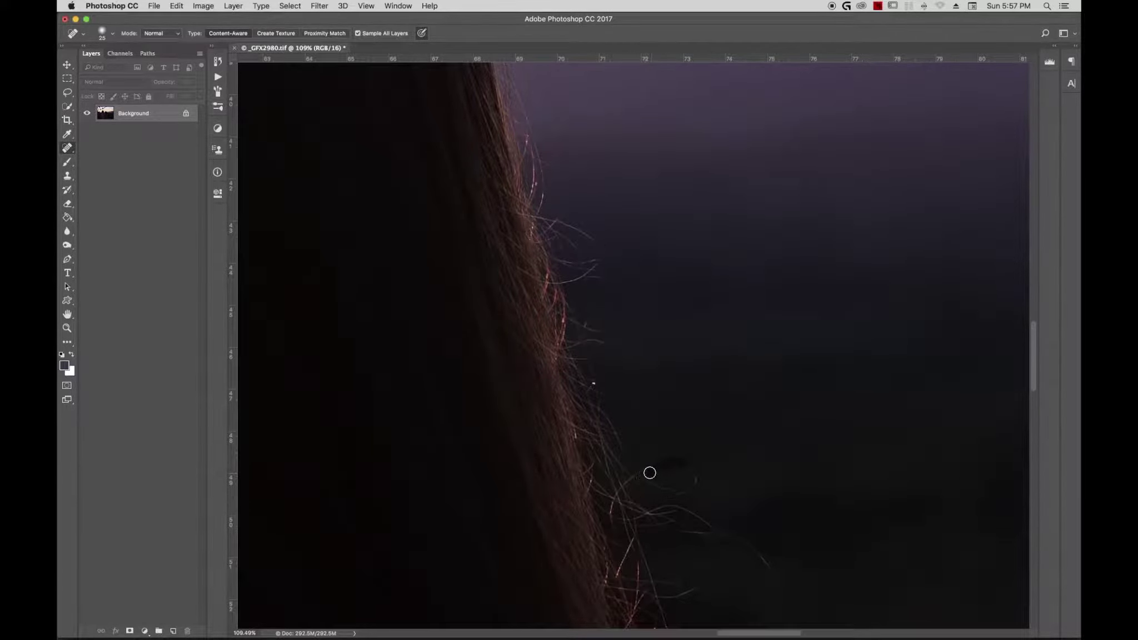
pyautogui.press('super+Tab')
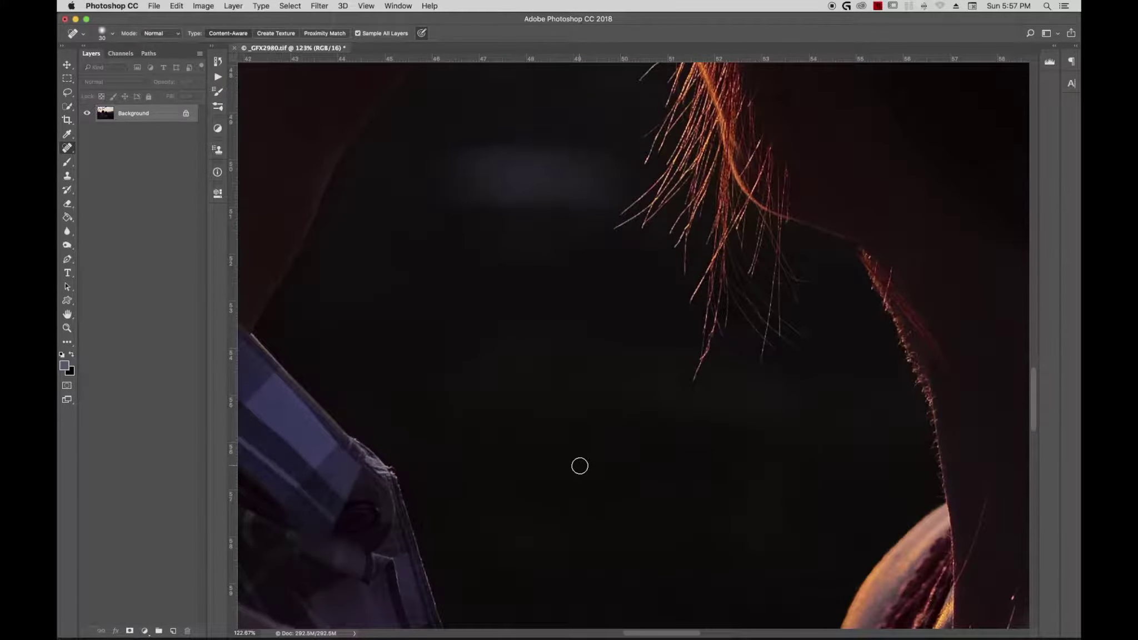
# Step: Pan to the hair edge in CC 2018 and heal four stray strands right of the hair
pyautogui.moveTo(891, 301); pyautogui.dragTo(322, 343)
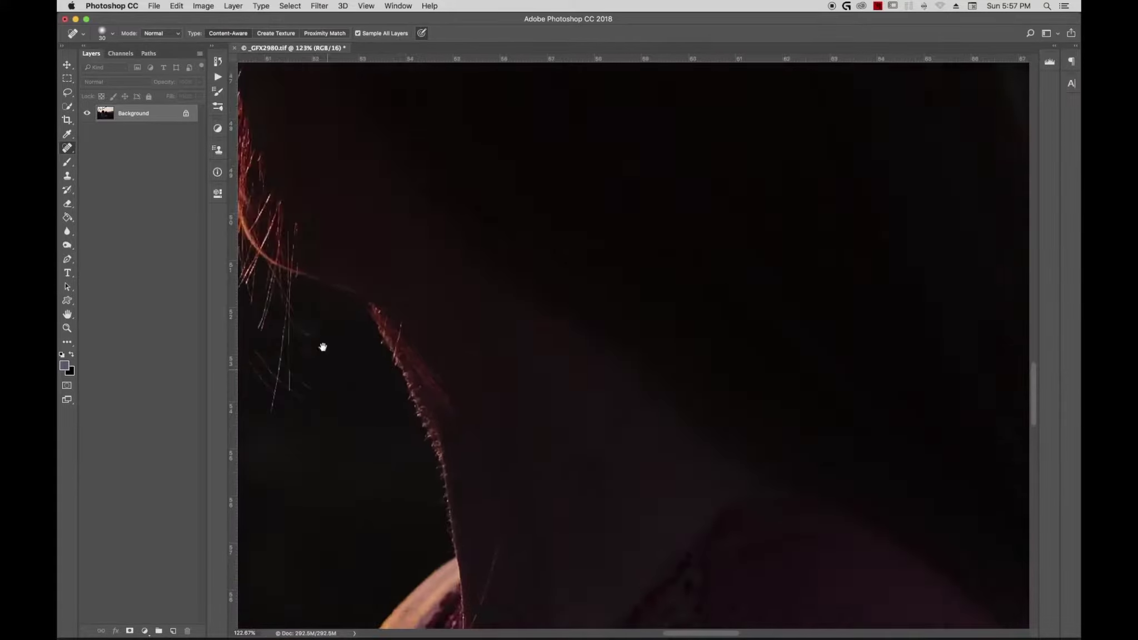
pyautogui.moveTo(1001, 311); pyautogui.dragTo(433, 325)
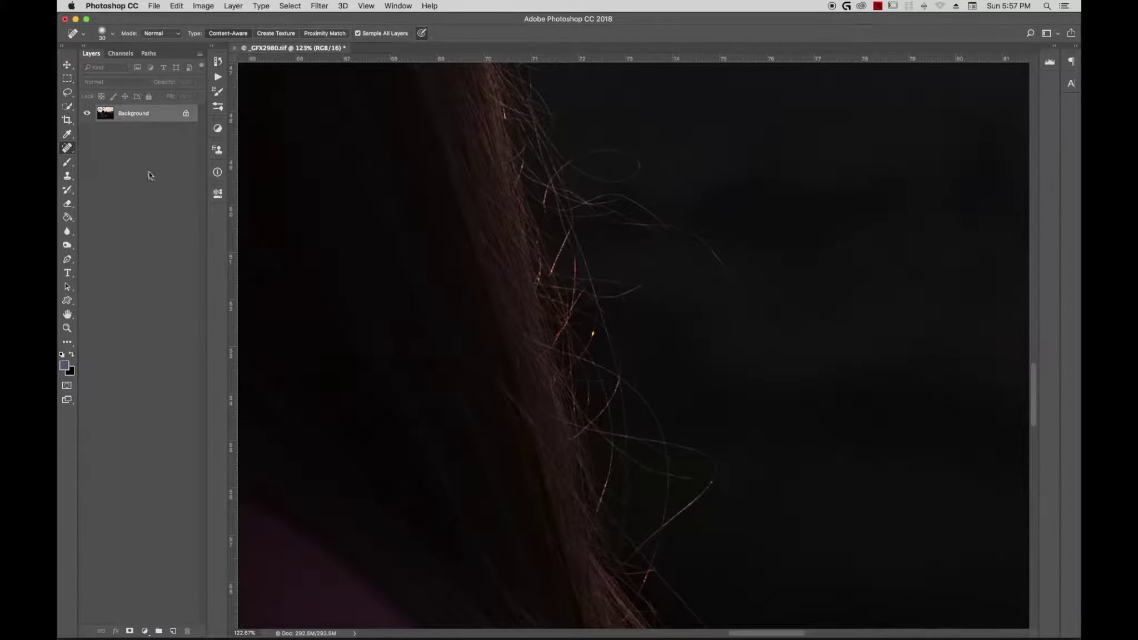
pyautogui.moveTo(681, 234); pyautogui.dragTo(752, 318)
pyautogui.moveTo(670, 230); pyautogui.dragTo(623, 206)
pyautogui.moveTo(582, 168); pyautogui.dragTo(600, 160)
pyautogui.moveTo(658, 525); pyautogui.dragTo(661, 472)
# Step: Dismiss the Content-Aware selection error and heal four strands near the lower hair ends
pyautogui.click(680, 523)
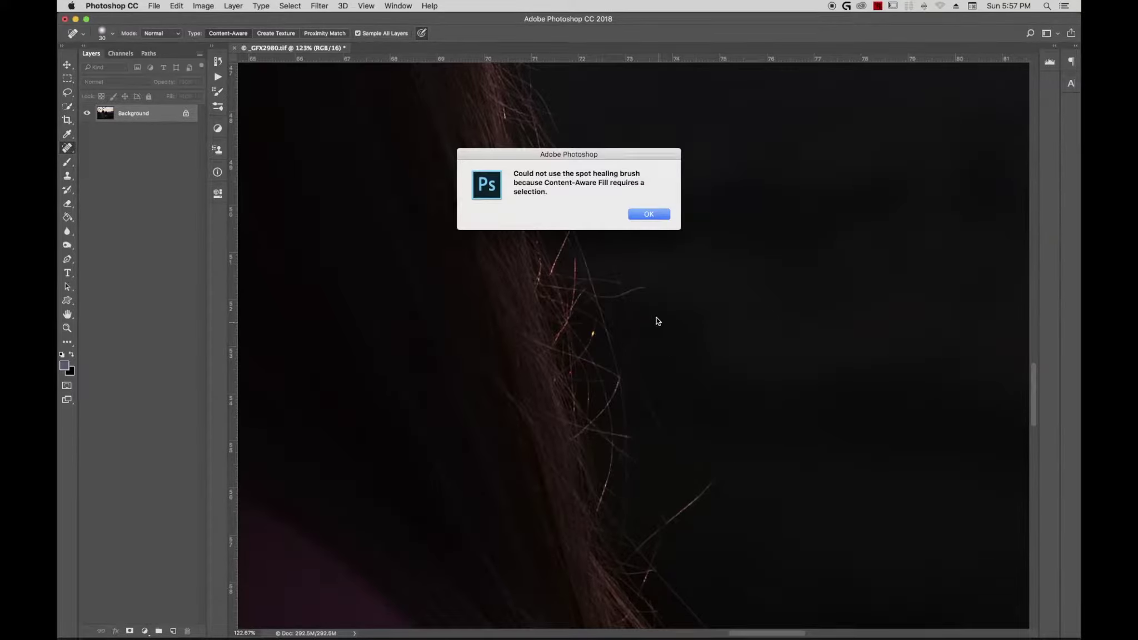
pyautogui.click(637, 215)
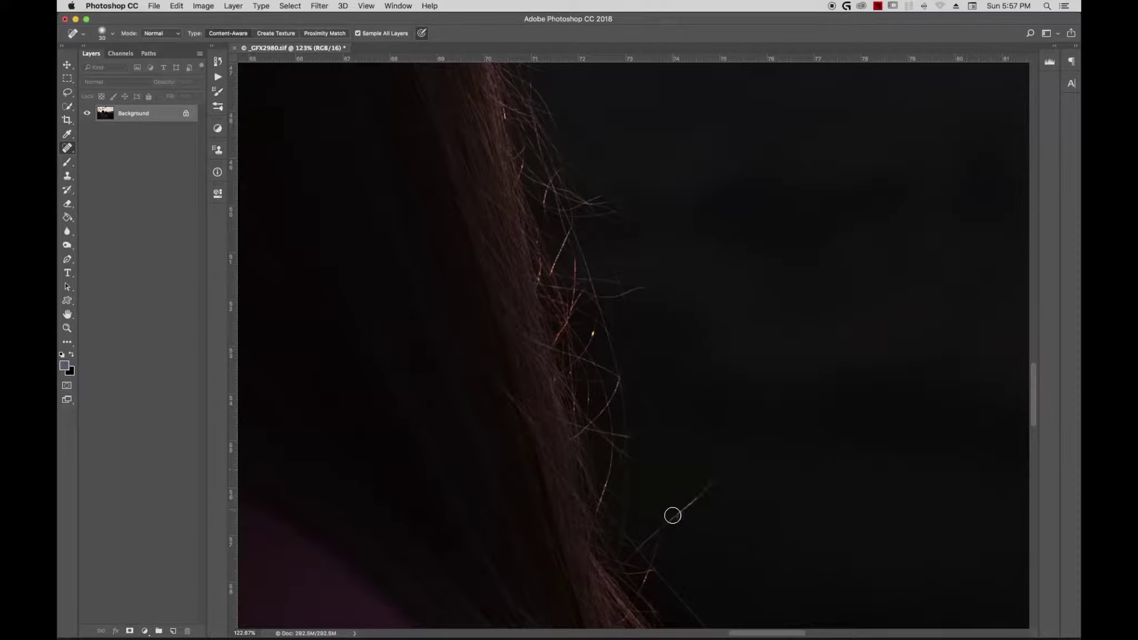
pyautogui.moveTo(673, 513); pyautogui.dragTo(732, 470)
pyautogui.moveTo(597, 297); pyautogui.dragTo(653, 285)
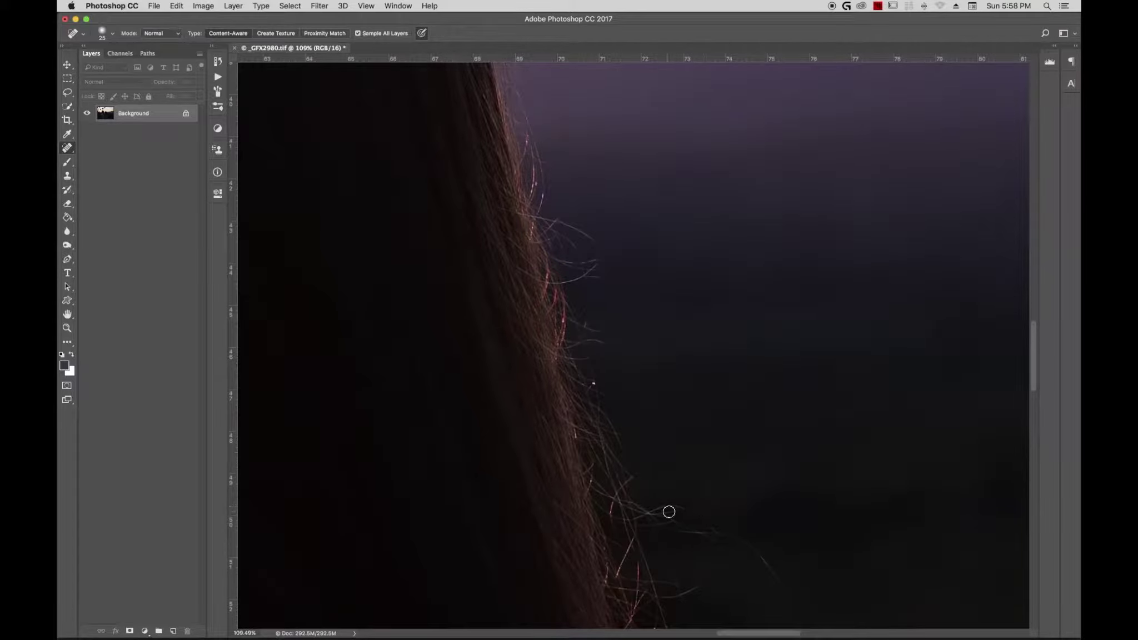
pyautogui.moveTo(759, 556); pyautogui.dragTo(773, 569)
pyautogui.moveTo(705, 528); pyautogui.dragTo(648, 509)
# Step: Heal the white speck beside the hair and strands from the top of the hair edge downward
pyautogui.moveTo(586, 370); pyautogui.dragTo(596, 385)
pyautogui.moveTo(590, 336)
pyautogui.mouseDown()
pyautogui.moveTo(581, 306)
pyautogui.moveTo(614, 273)
pyautogui.moveTo(557, 224)
pyautogui.moveTo(591, 262)
pyautogui.moveTo(562, 234)
pyautogui.moveTo(518, 89)
pyautogui.mouseUp()
pyautogui.moveTo(551, 125)
pyautogui.mouseDown()
pyautogui.moveTo(525, 106)
pyautogui.moveTo(514, 72)
pyautogui.mouseUp()
pyautogui.moveTo(570, 283); pyautogui.dragTo(564, 279)
pyautogui.moveTo(590, 322); pyautogui.dragTo(589, 333)
pyautogui.moveTo(687, 477); pyautogui.dragTo(684, 492)
pyautogui.moveTo(676, 596); pyautogui.dragTo(695, 588)
# Step: Pan to the lower hair and shoulder and heal two faint strands at the hair edge
pyautogui.moveTo(514, 190)
pyautogui.mouseDown()
pyautogui.moveTo(537, 565)
pyautogui.moveTo(505, 274)
pyautogui.mouseUp()
pyautogui.moveTo(506, 617); pyautogui.dragTo(503, 374)
pyautogui.moveTo(556, 617)
pyautogui.mouseDown()
pyautogui.moveTo(562, 450)
pyautogui.moveTo(518, 402)
pyautogui.mouseUp()
pyautogui.moveTo(630, 373); pyautogui.dragTo(673, 338)
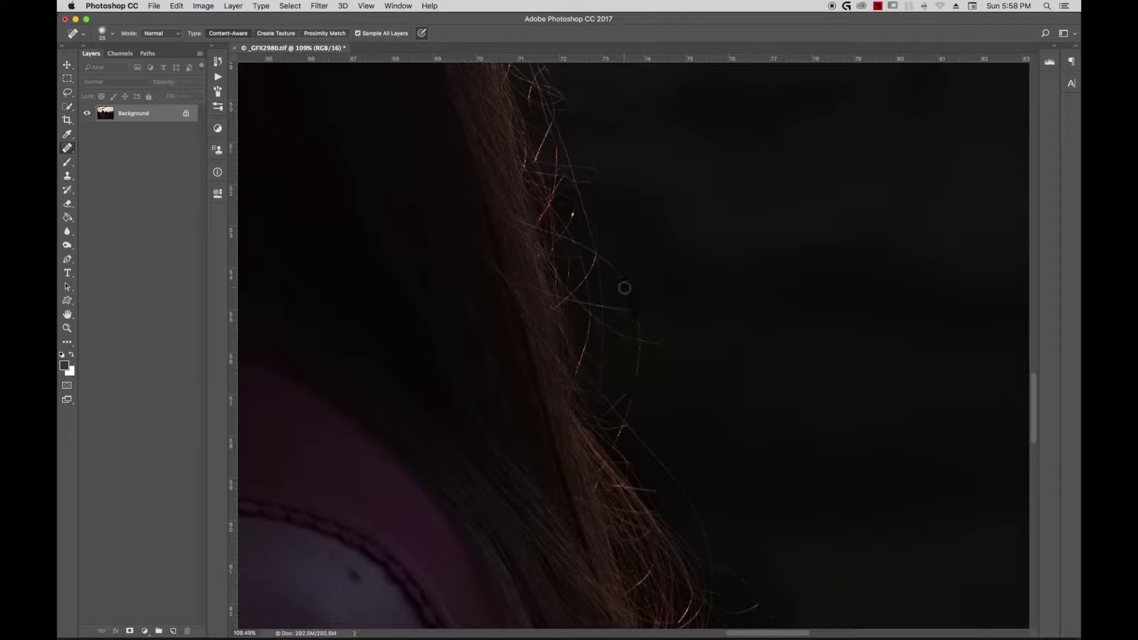
pyautogui.moveTo(635, 317); pyautogui.dragTo(639, 338)
# Step: In CC 2018, heal strands right of the hairline, dismissing two selection errors, then fit both windows
pyautogui.press('super+Tab')
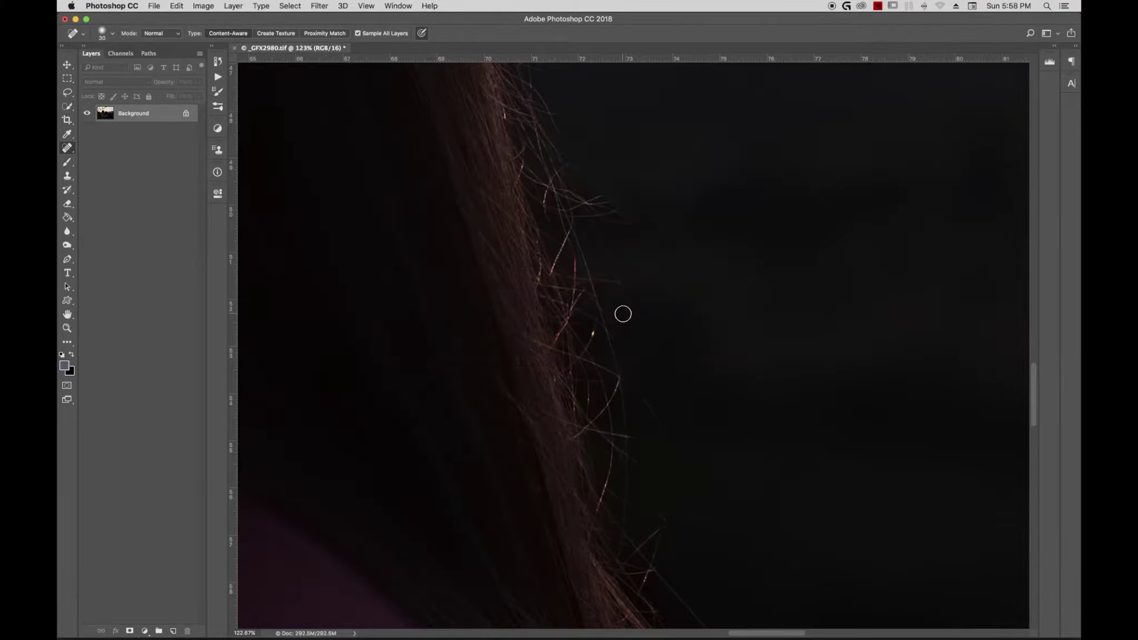
pyautogui.moveTo(615, 395); pyautogui.dragTo(627, 300)
pyautogui.moveTo(603, 229); pyautogui.dragTo(598, 333)
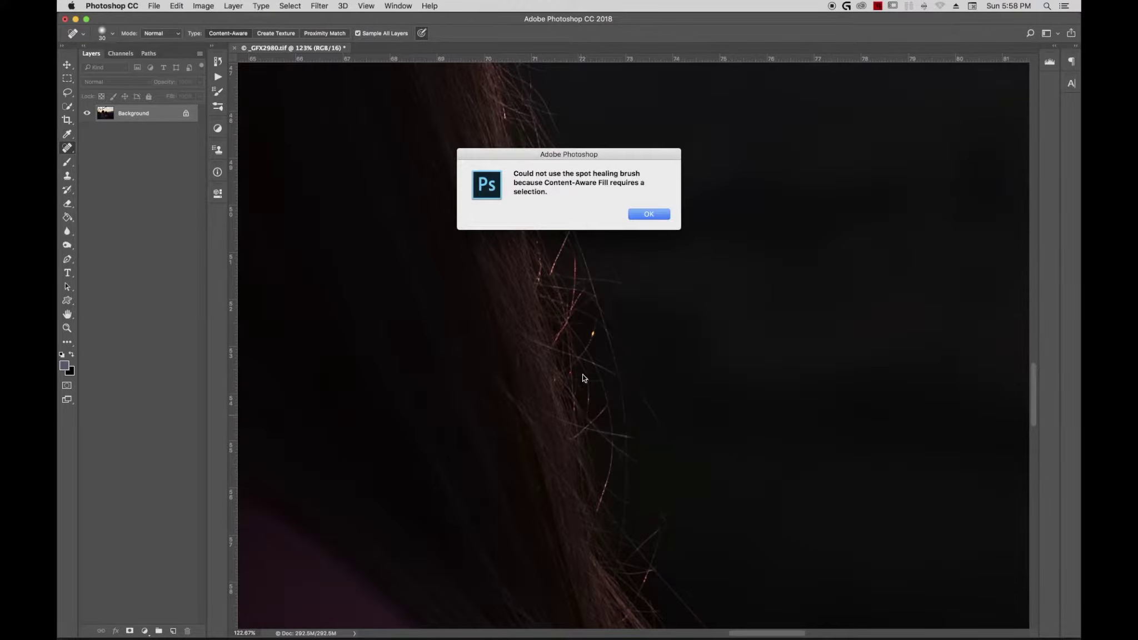
pyautogui.click(637, 215)
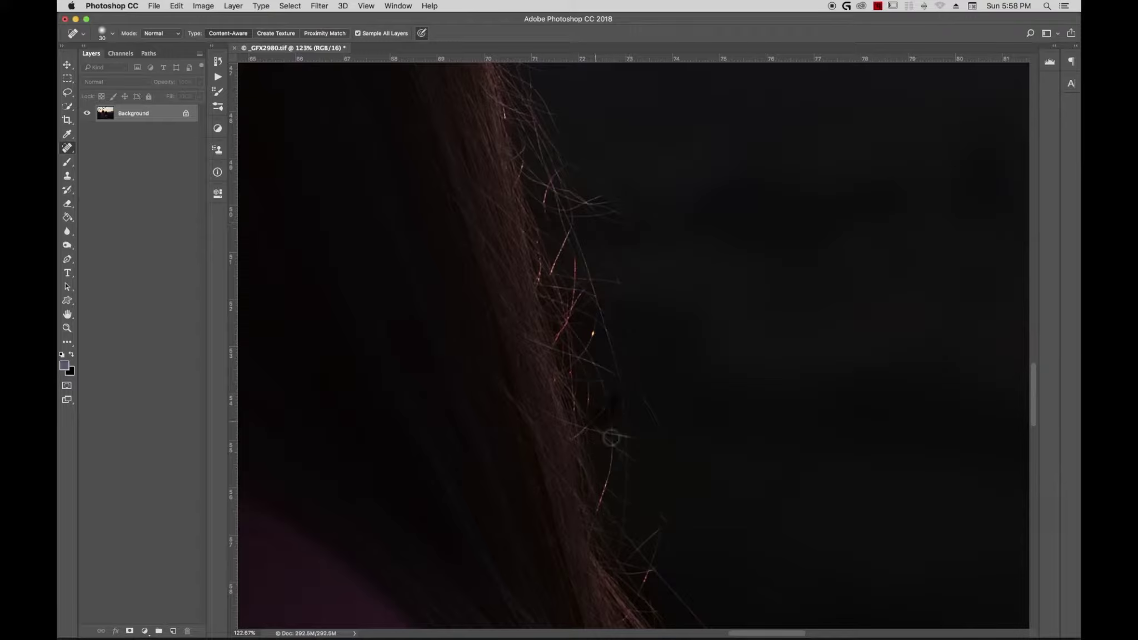
pyautogui.moveTo(636, 460); pyautogui.dragTo(653, 562)
pyautogui.click(646, 524)
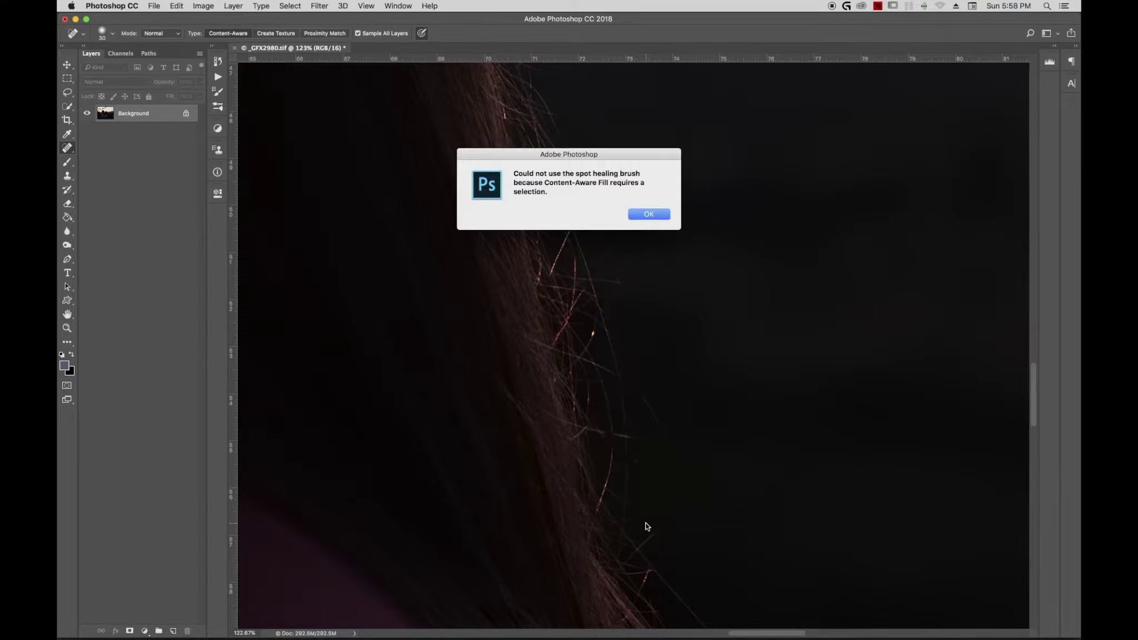
pyautogui.click(648, 217)
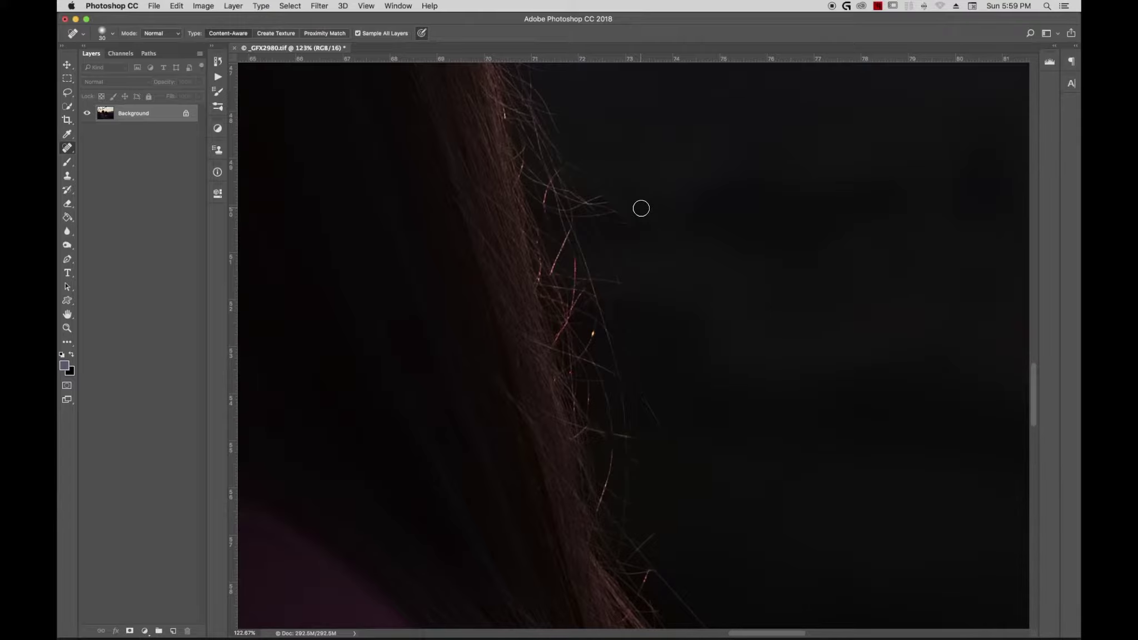
pyautogui.press('super+0')
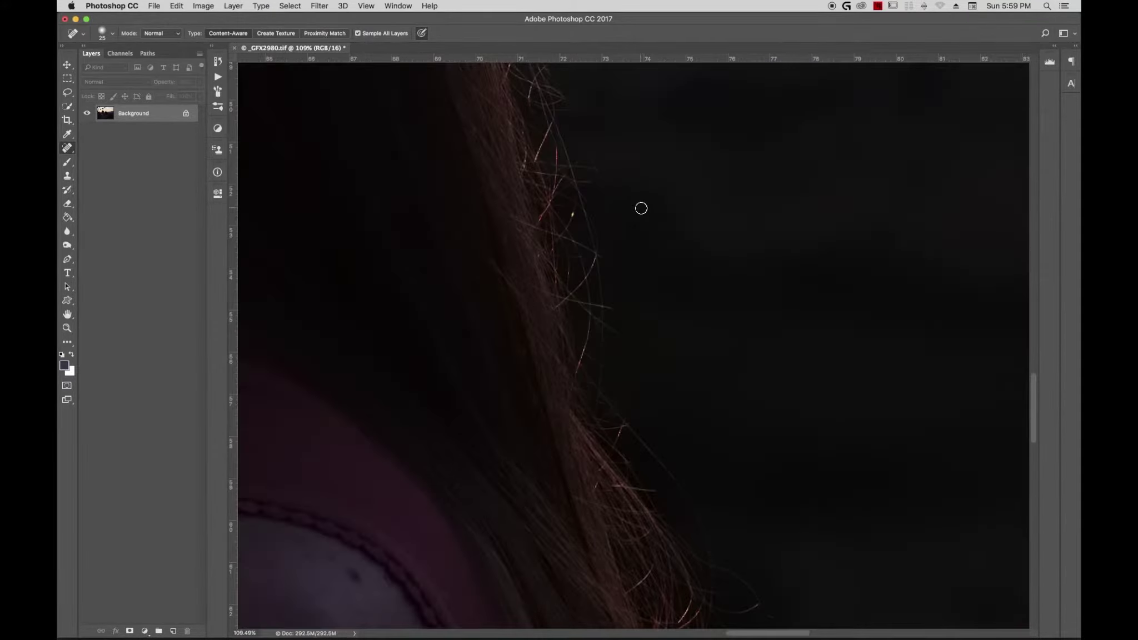
pyautogui.press('super+0')
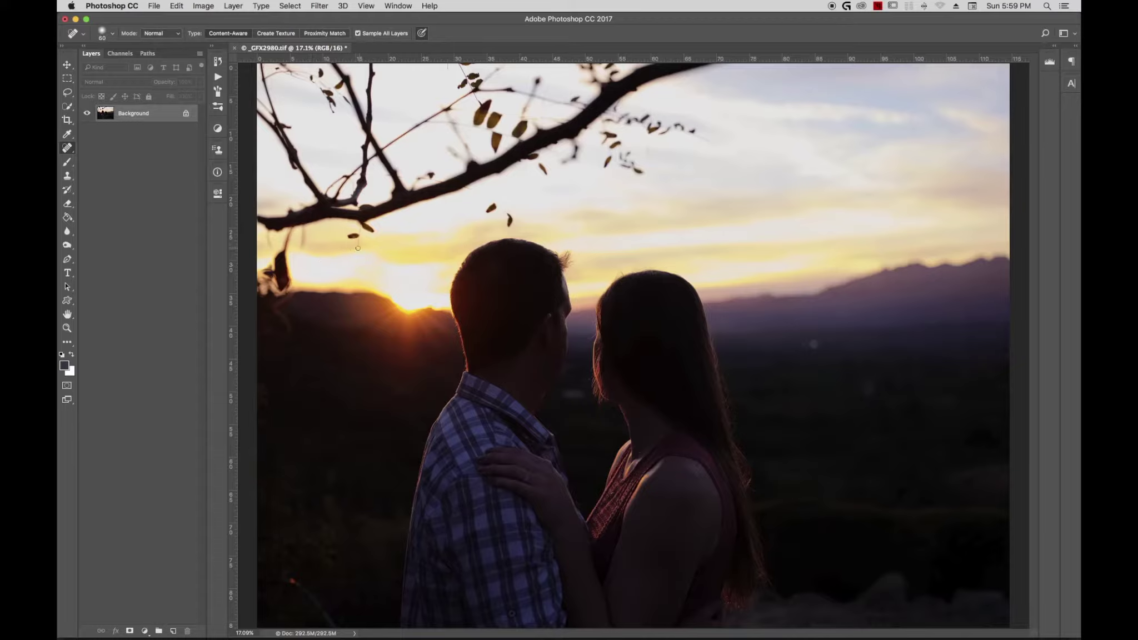
# Step: Enlarge the brush and remove the dark spot and three leaves below the branch in CC 2017
pyautogui.press(']')
pyautogui.click(355, 236)
pyautogui.moveTo(370, 230); pyautogui.dragTo(360, 224)
pyautogui.moveTo(488, 210)
pyautogui.mouseDown()
pyautogui.moveTo(504, 212)
pyautogui.moveTo(465, 188)
pyautogui.mouseUp()
pyautogui.moveTo(546, 177); pyautogui.dragTo(538, 162)
# Step: In CC 2018, remove the leaf below the branch, three falling leaves, and the lower-left red speck
pyautogui.press('super+Tab')
pyautogui.press(']')
pyautogui.moveTo(350, 236); pyautogui.dragTo(354, 228)
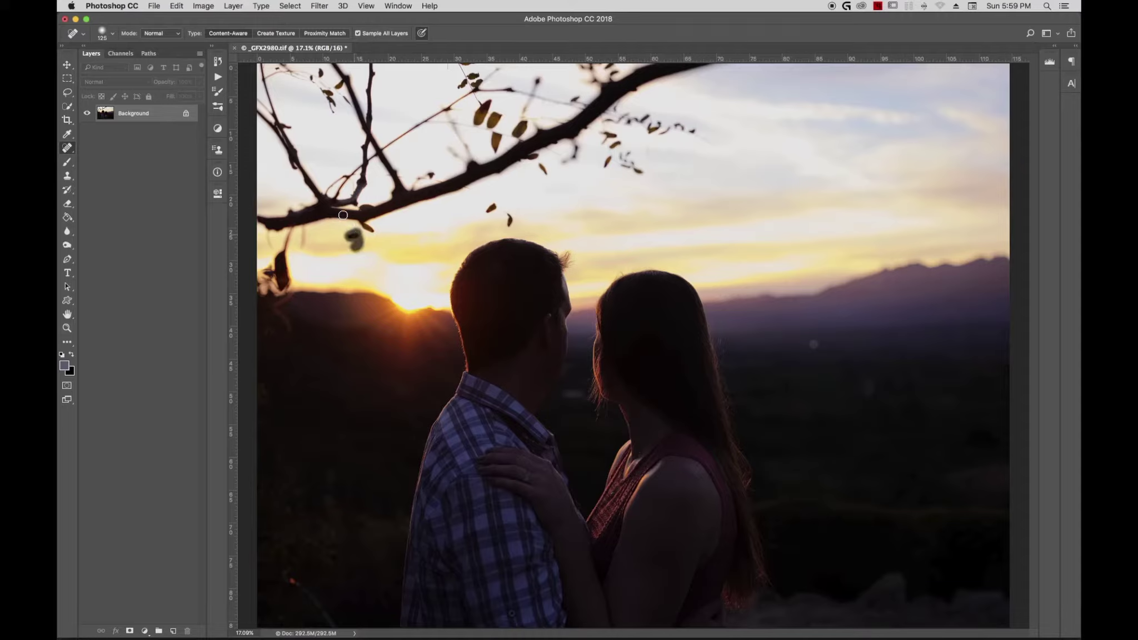
pyautogui.moveTo(490, 214); pyautogui.dragTo(494, 198)
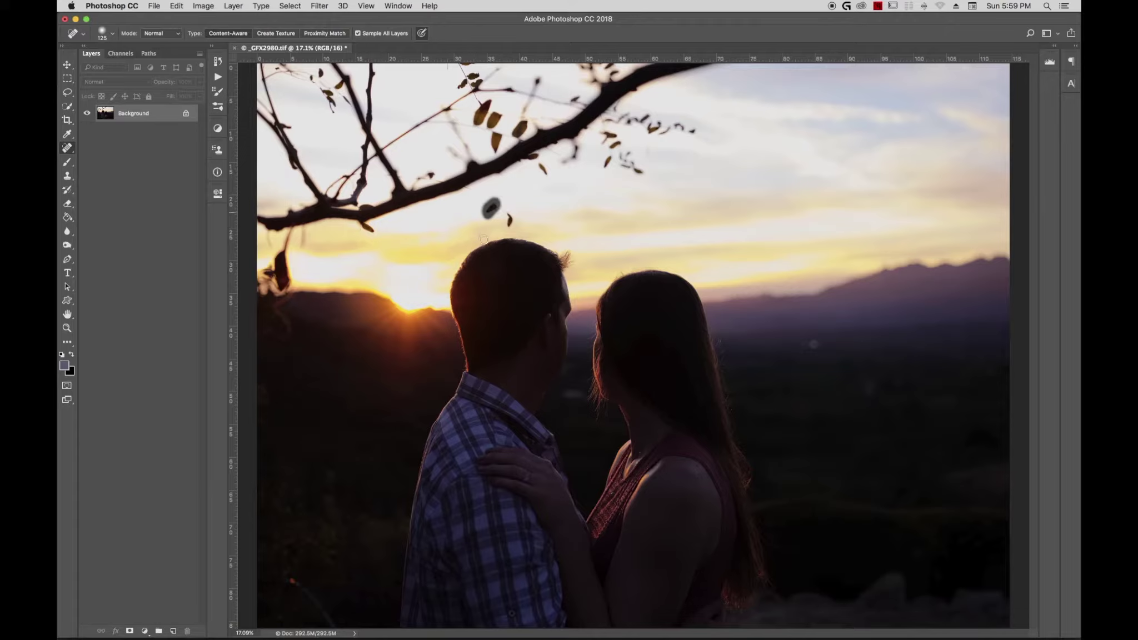
pyautogui.moveTo(505, 229); pyautogui.dragTo(508, 210)
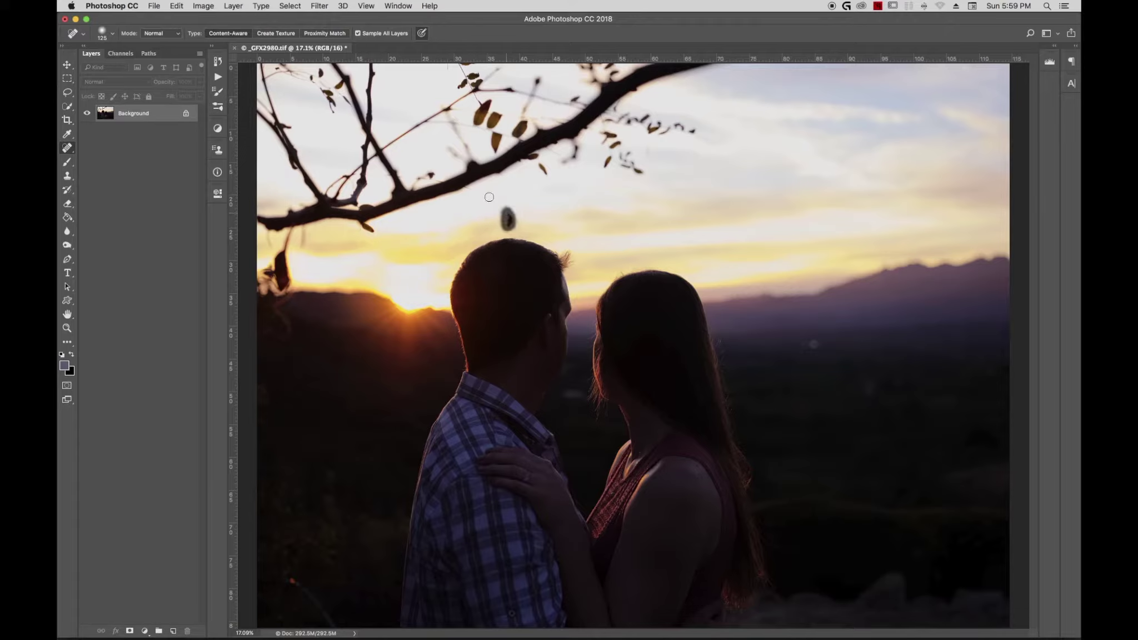
pyautogui.moveTo(545, 175); pyautogui.dragTo(531, 155)
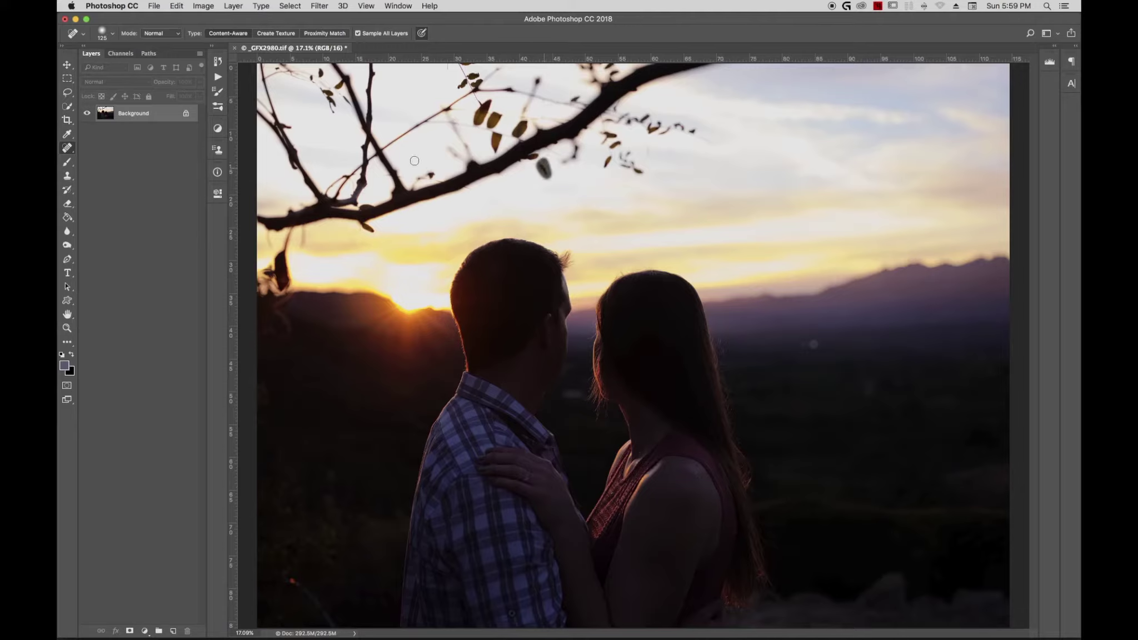
pyautogui.click(292, 581)
# Step: Heal the light speck in the hills and the reddish and dark lower-left specks in both copies
pyautogui.moveTo(812, 346); pyautogui.dragTo(817, 335)
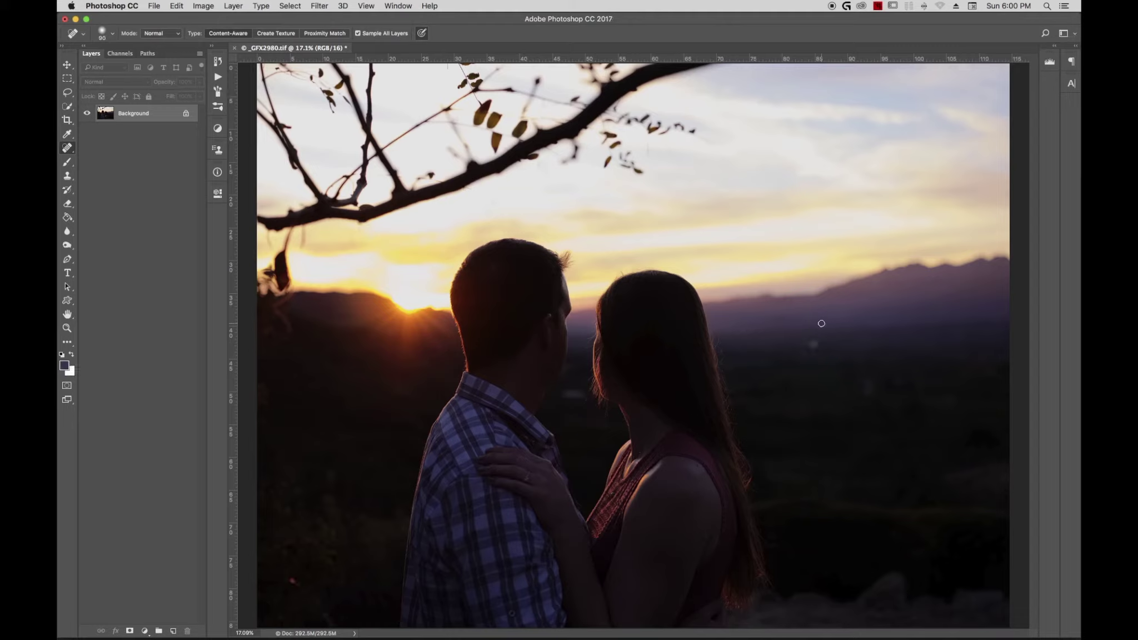
pyautogui.click(290, 580)
pyautogui.moveTo(812, 343); pyautogui.dragTo(822, 329)
pyautogui.click(331, 559)
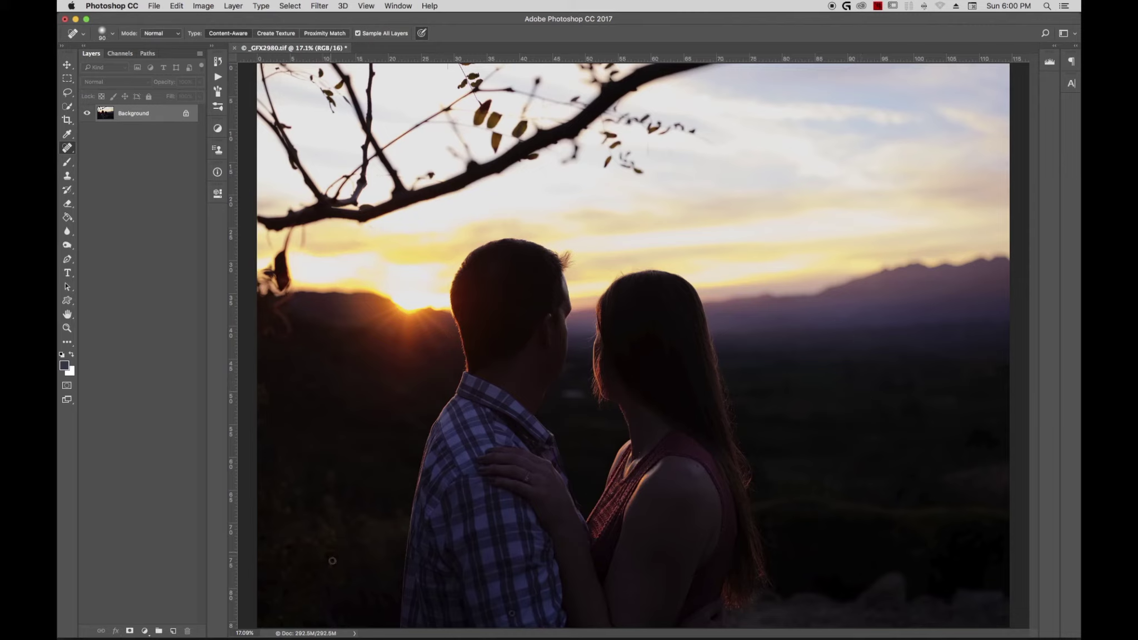